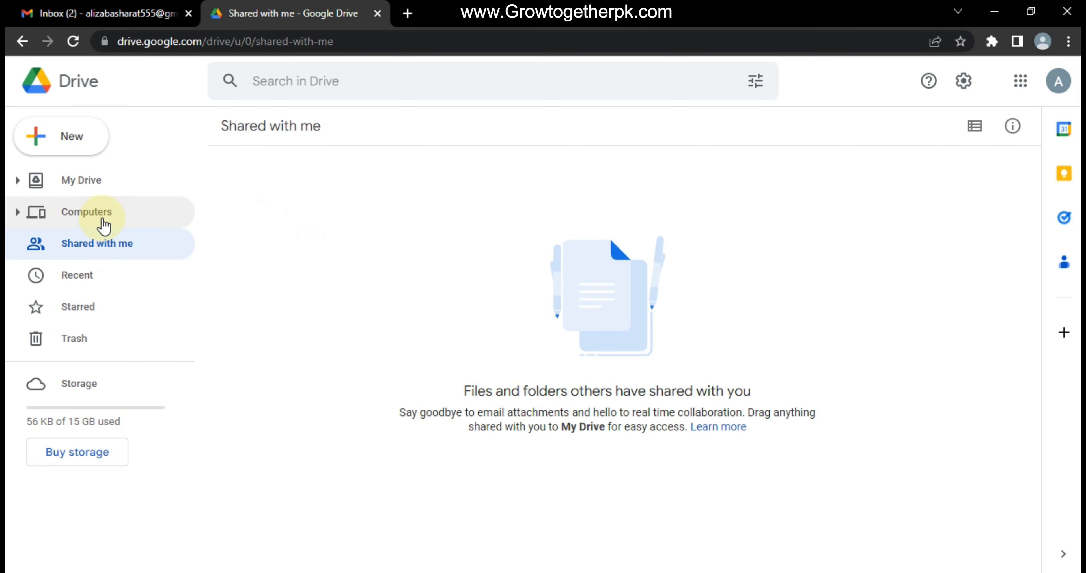
# Create a new folder named BS in My Drive
pyautogui.click(88, 187)
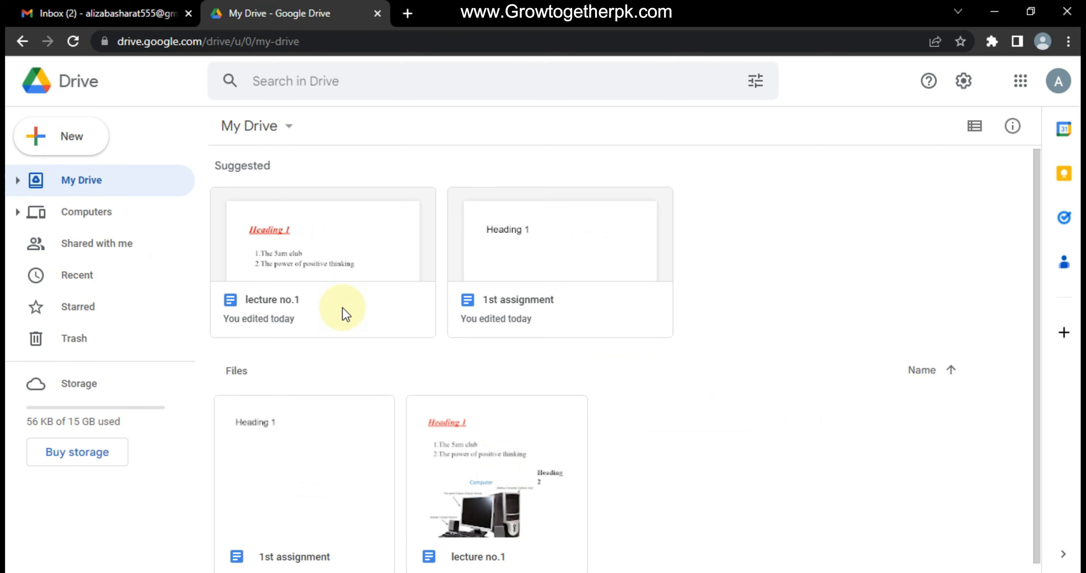
pyautogui.click(80, 139)
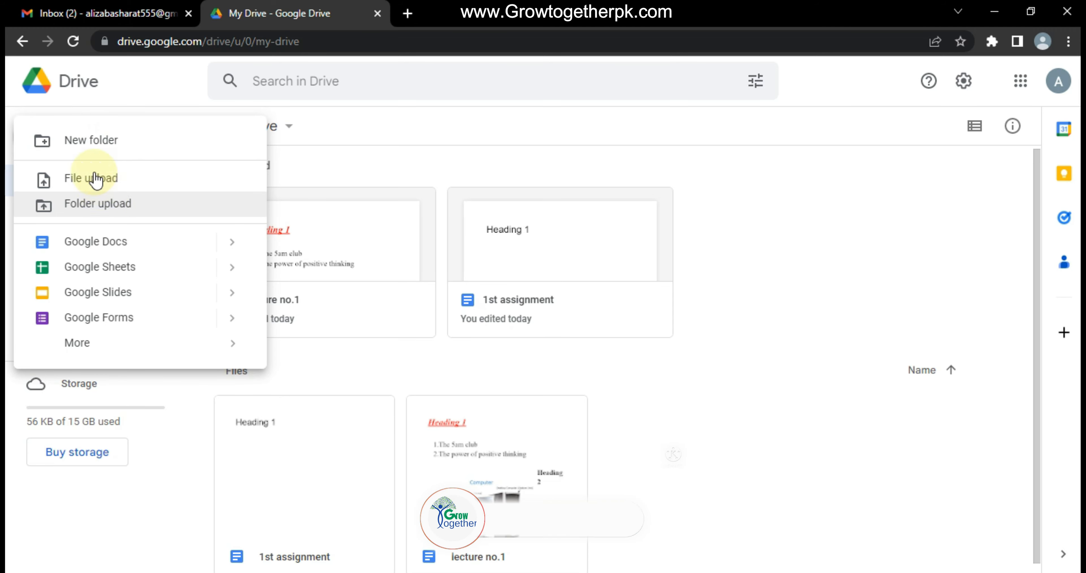
pyautogui.click(86, 143)
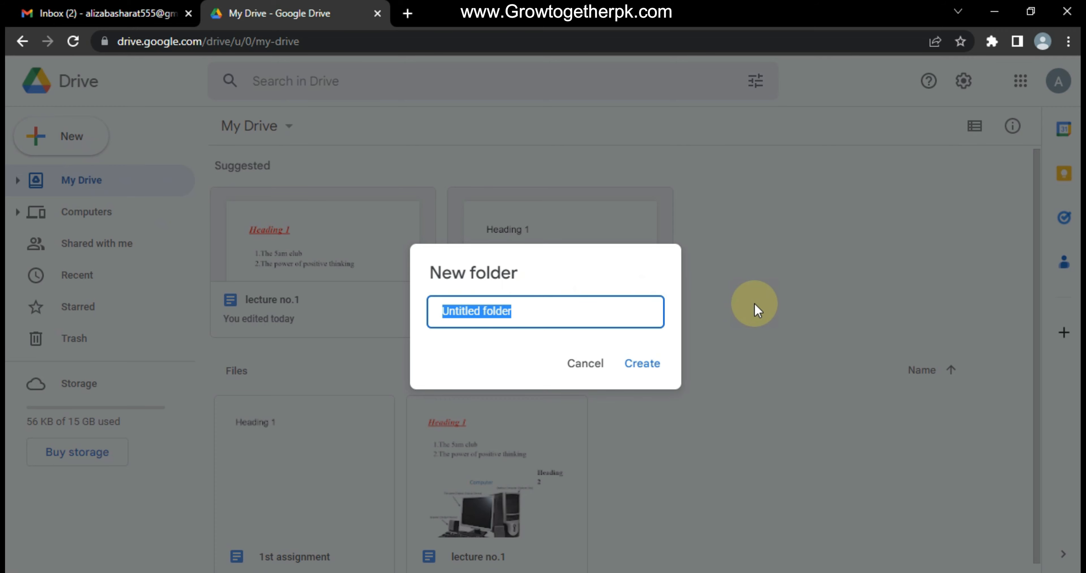
pyautogui.write('B')
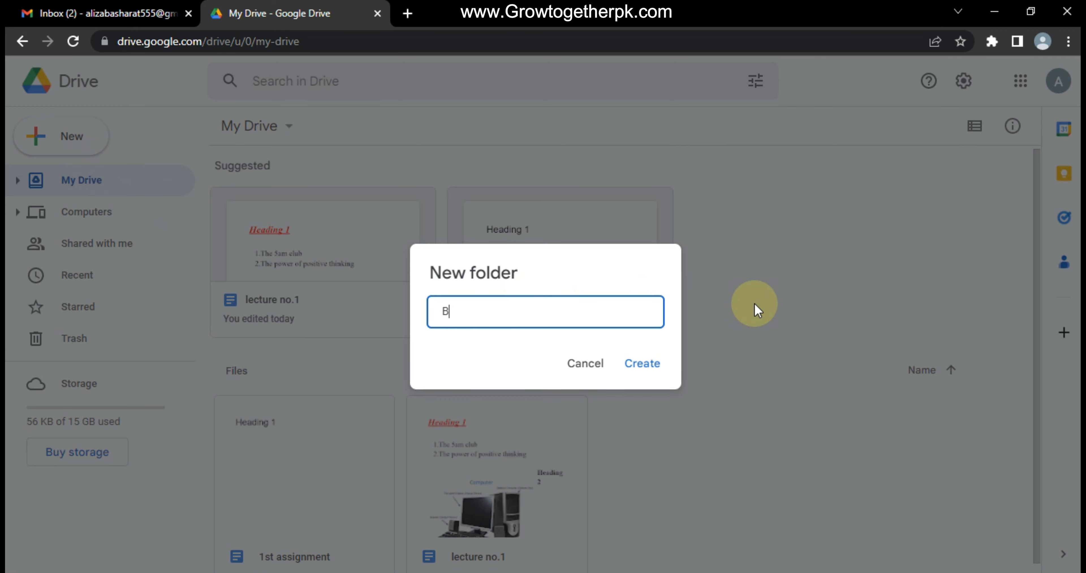
pyautogui.write('S-1st semes')
pyautogui.press('BackSpace')
pyautogui.press('BackSpace')
pyautogui.press('BackSpace')
pyautogui.press('BackSpace')
pyautogui.press('BackSpace')
pyautogui.press('BackSpace')
pyautogui.press('BackSpace')
pyautogui.press('BackSpace')
pyautogui.press('BackSpace')
pyautogui.press('BackSpace')
pyautogui.click(655, 362)
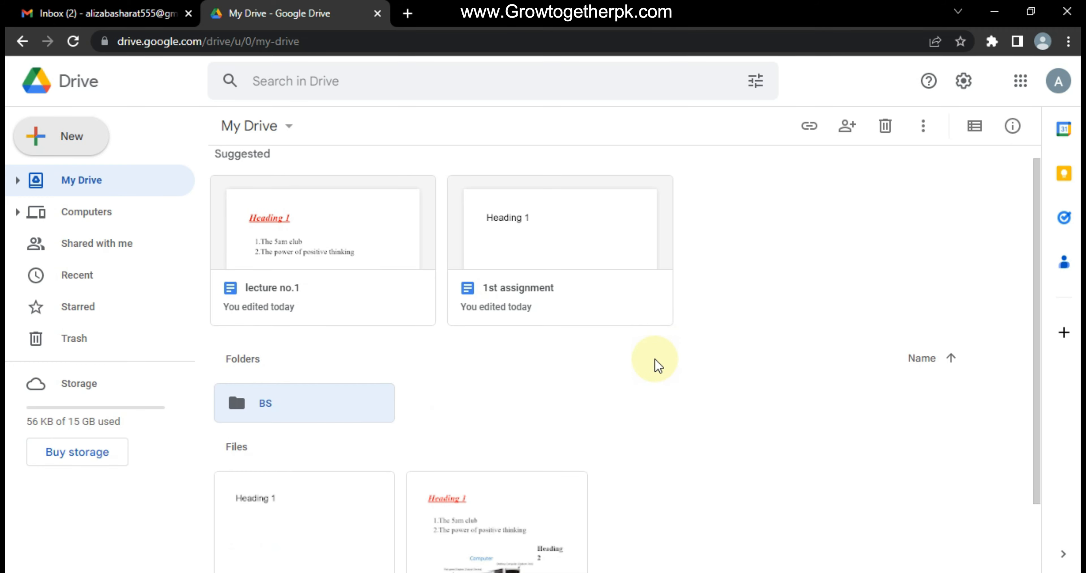
# Open the BS folder and create a subfolder named 1st semester inside it
pyautogui.doubleClick(246, 407)
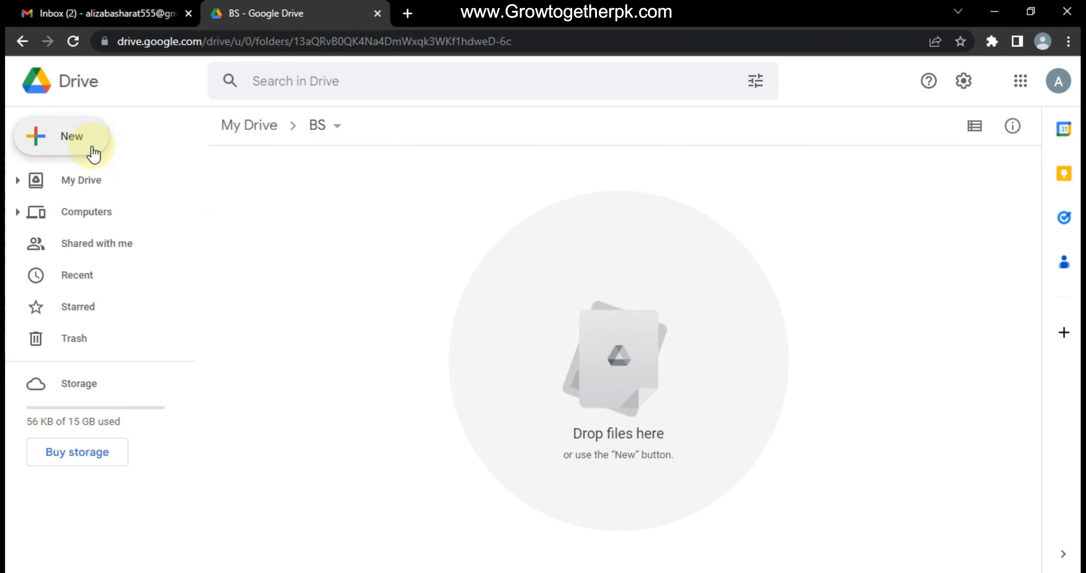
pyautogui.click(93, 155)
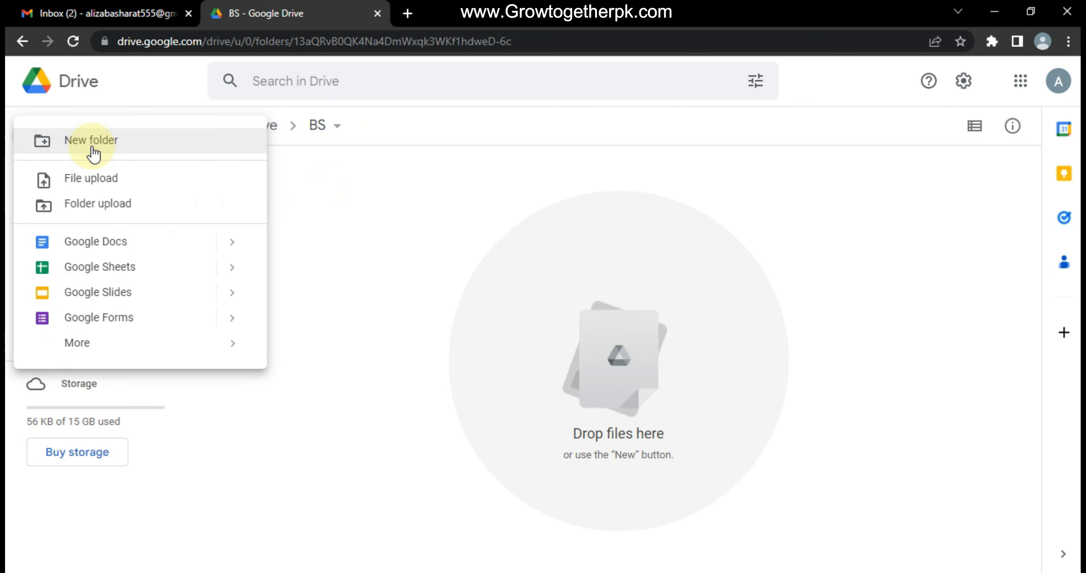
pyautogui.click(67, 143)
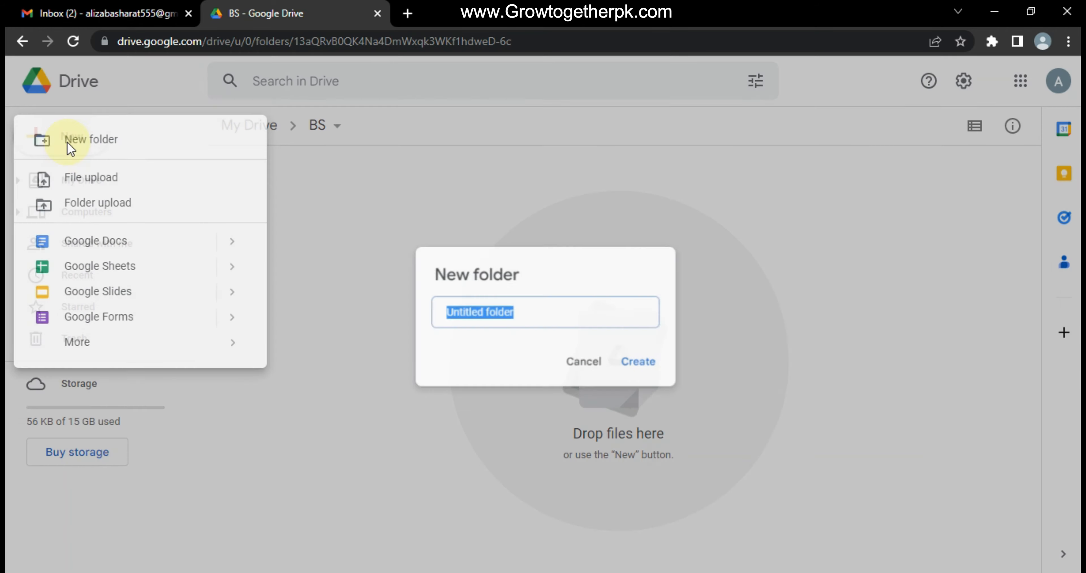
pyautogui.write('st')
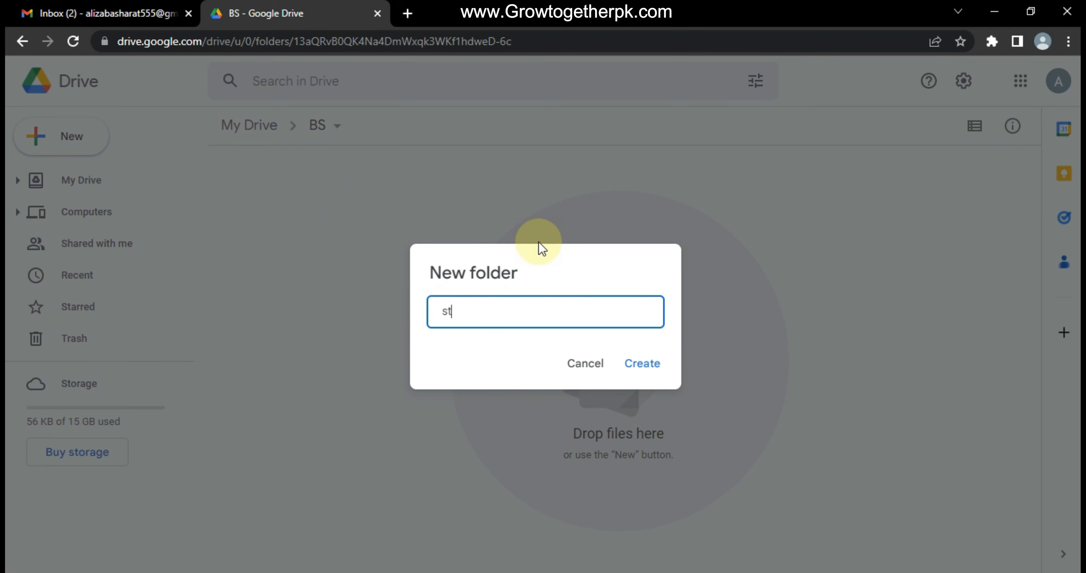
pyautogui.press('BackSpace')
pyautogui.press('BackSpace')
pyautogui.write('1st semester')
pyautogui.click(638, 363)
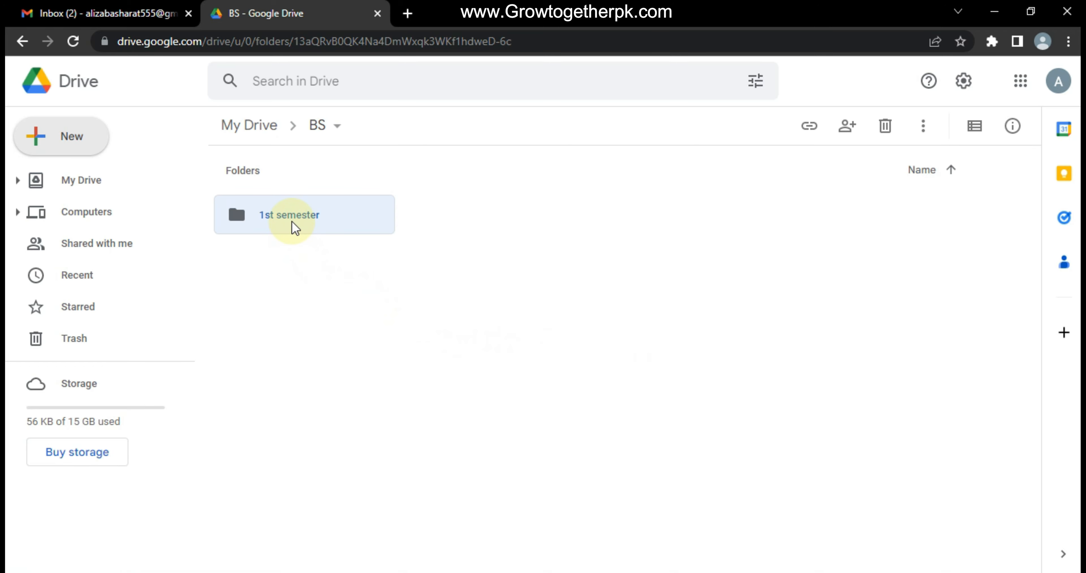
# Open the 1st semester folder and create a subfolder named CS-100 inside it
pyautogui.doubleClick(294, 229)
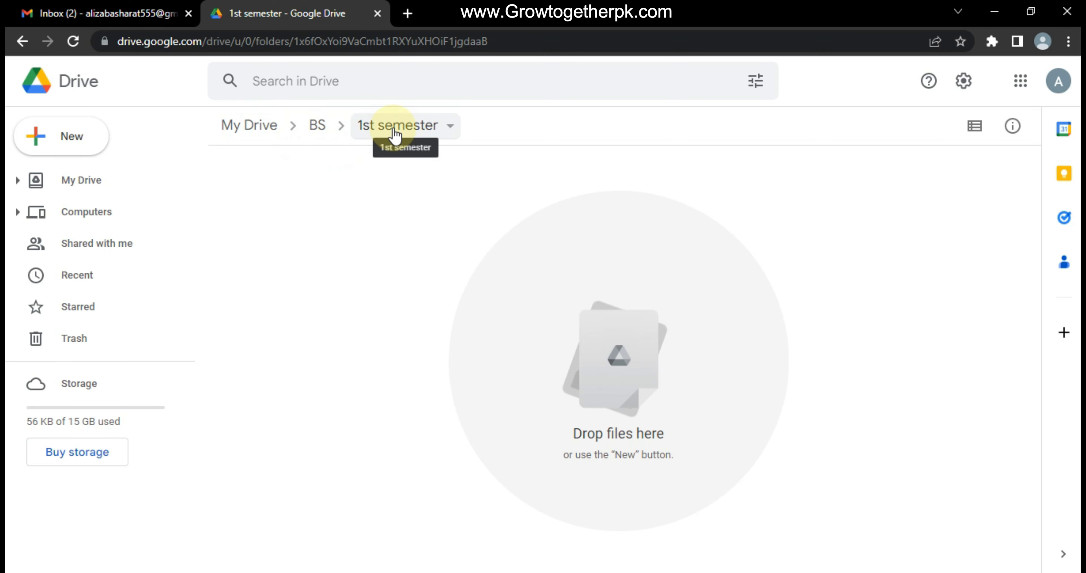
pyautogui.rightClick(292, 206)
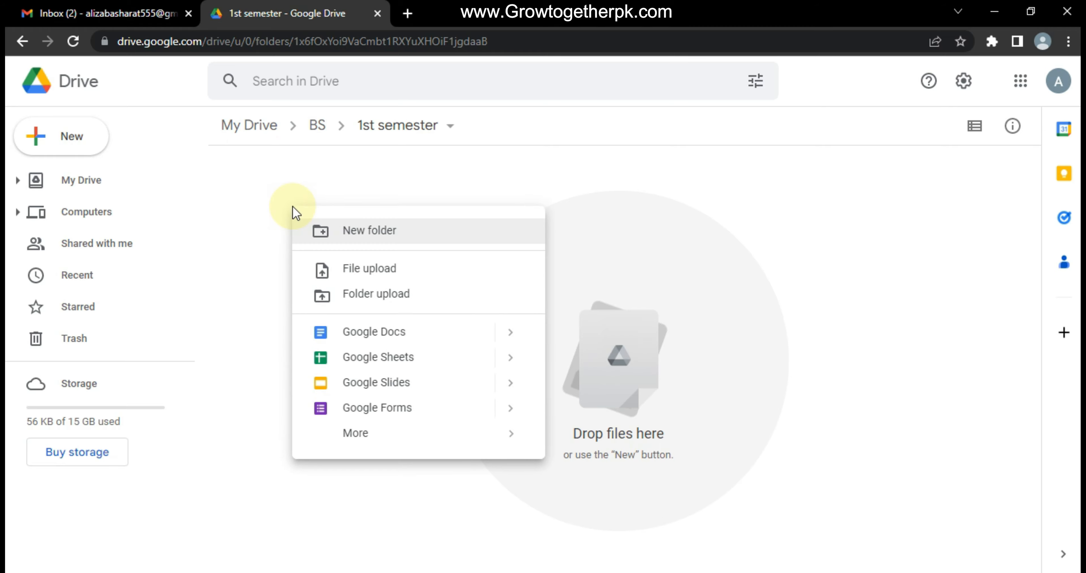
pyautogui.click(328, 230)
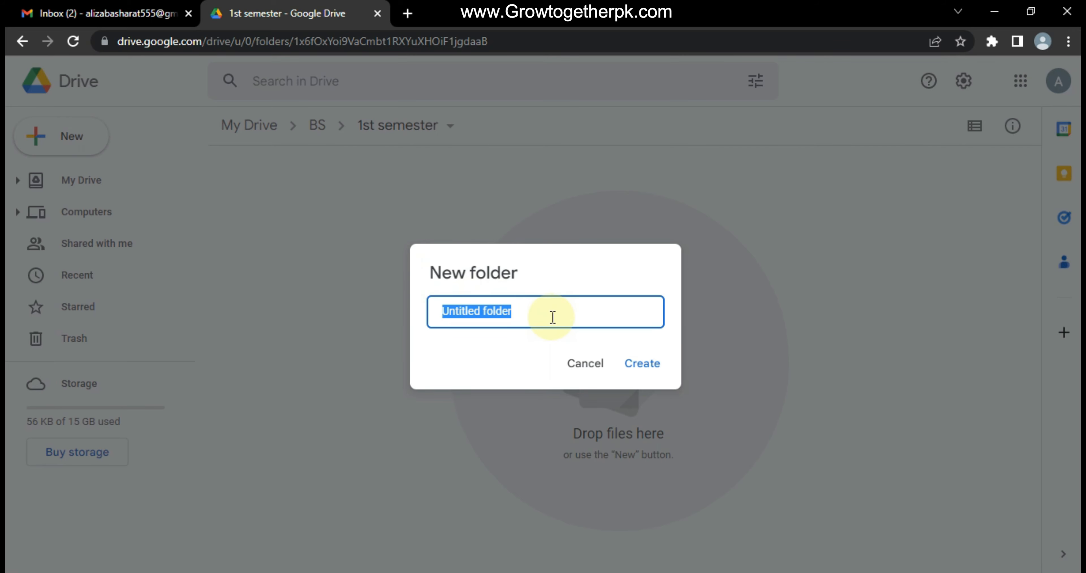
pyautogui.write('CS')
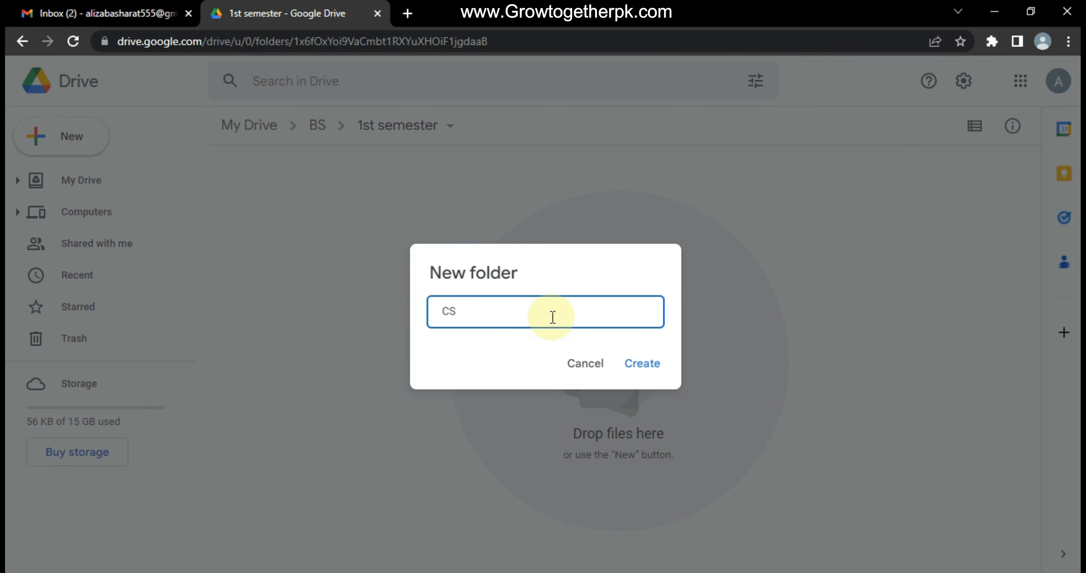
pyautogui.write('-100')
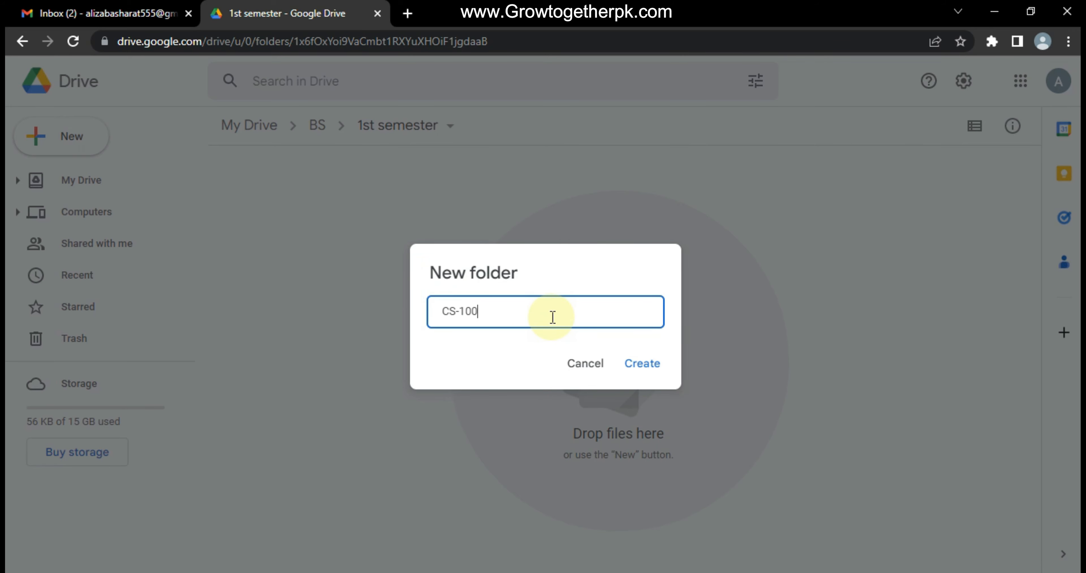
pyautogui.click(649, 370)
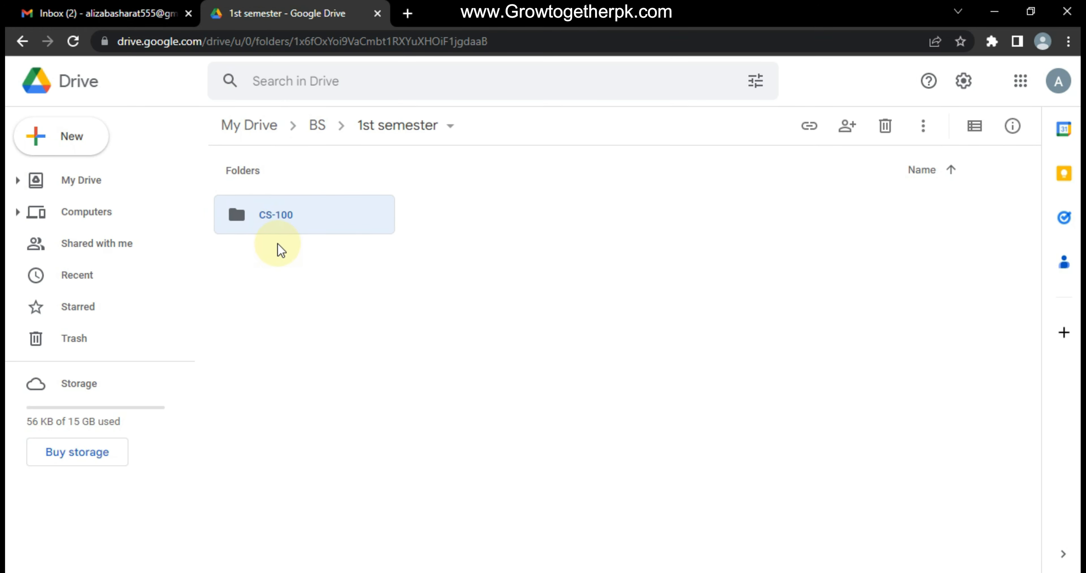
# Create a second subfolder named Eng-101 alongside CS-100 in the 1st semester folder
pyautogui.rightClick(417, 274)
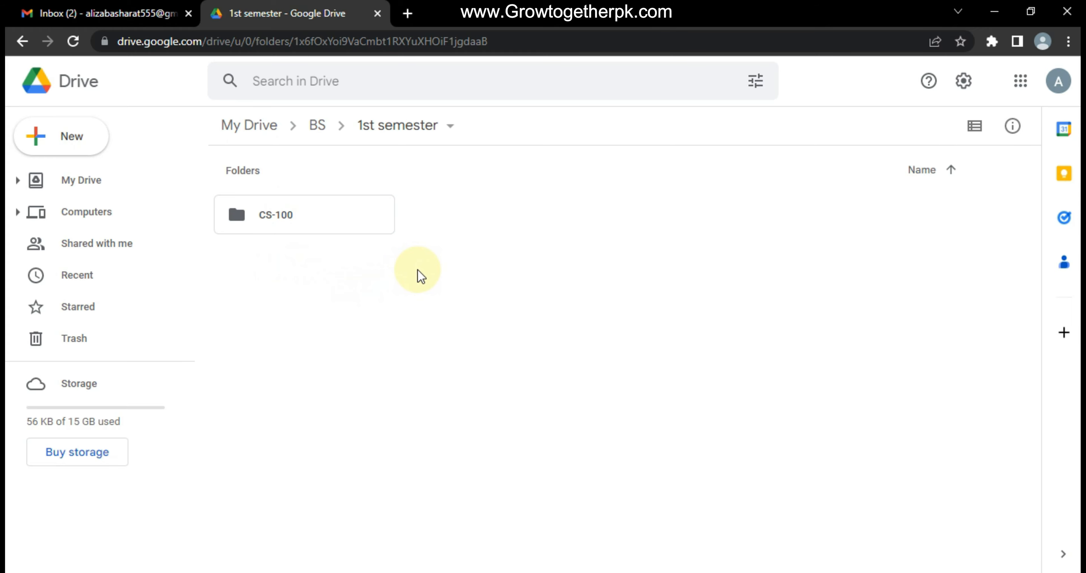
pyautogui.click(435, 294)
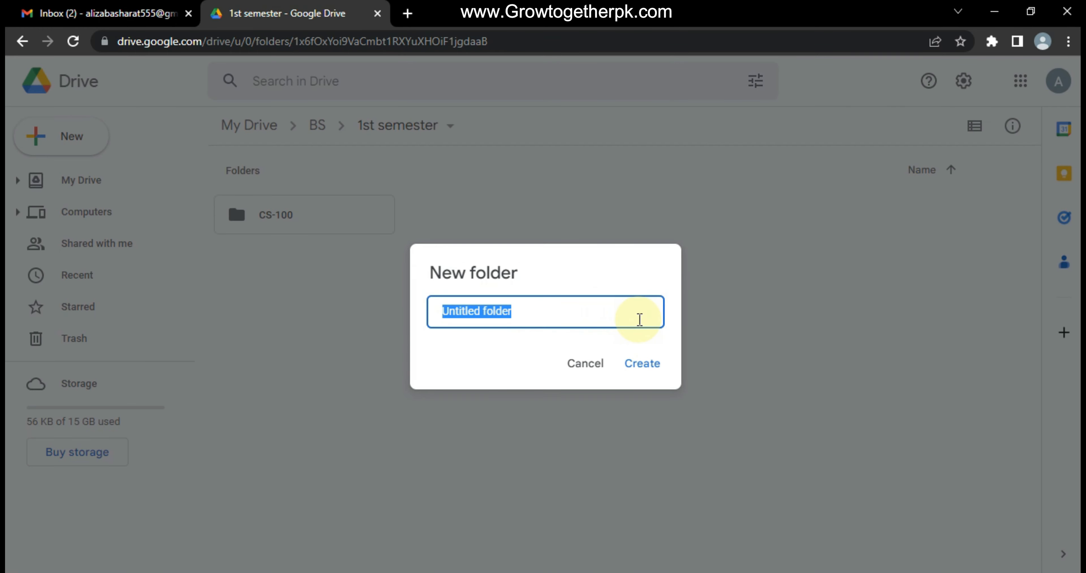
pyautogui.write('Eng')
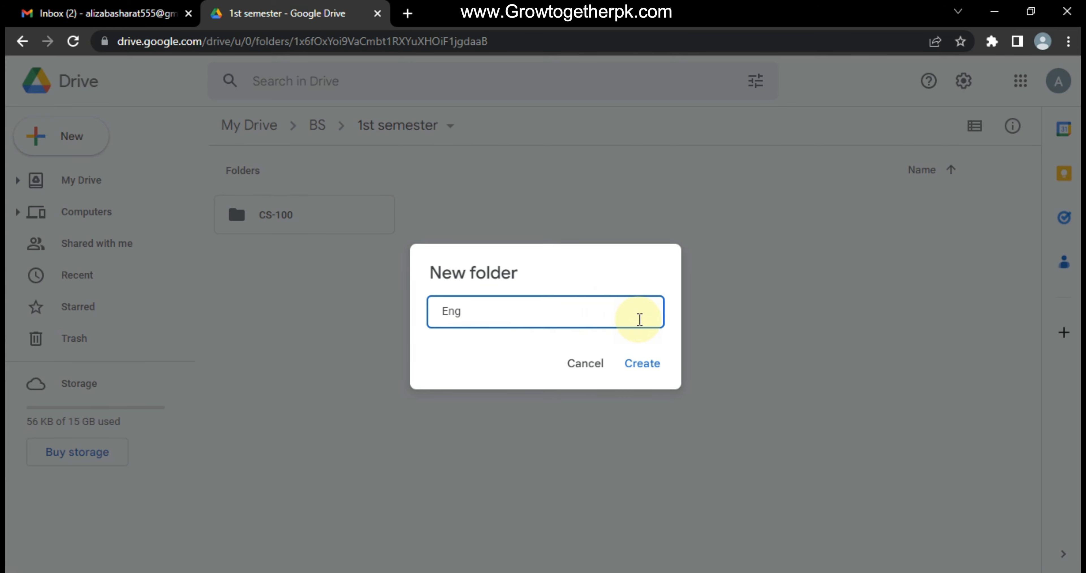
pyautogui.write('-101')
pyautogui.click(639, 378)
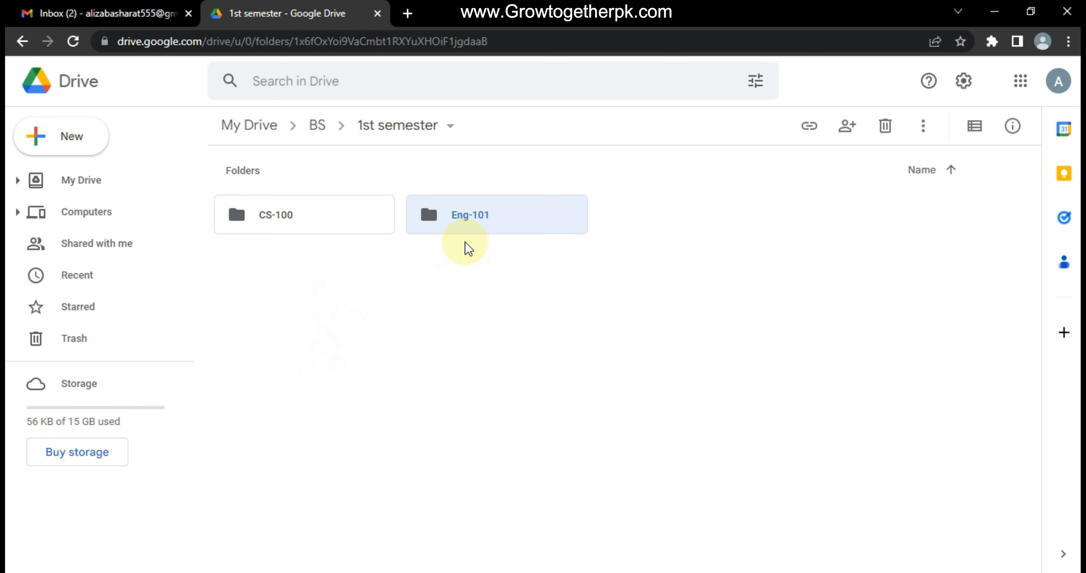
# Upload the PDF file lecture no.1 from Downloads into the CS-100 folder and dismiss the upload notice
pyautogui.doubleClick(313, 229)
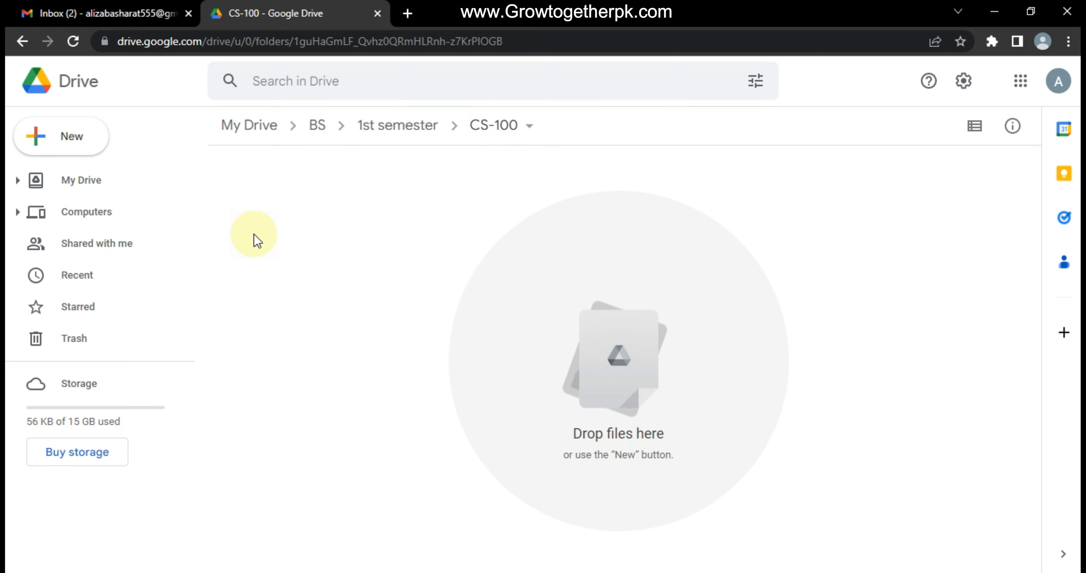
pyautogui.rightClick(302, 249)
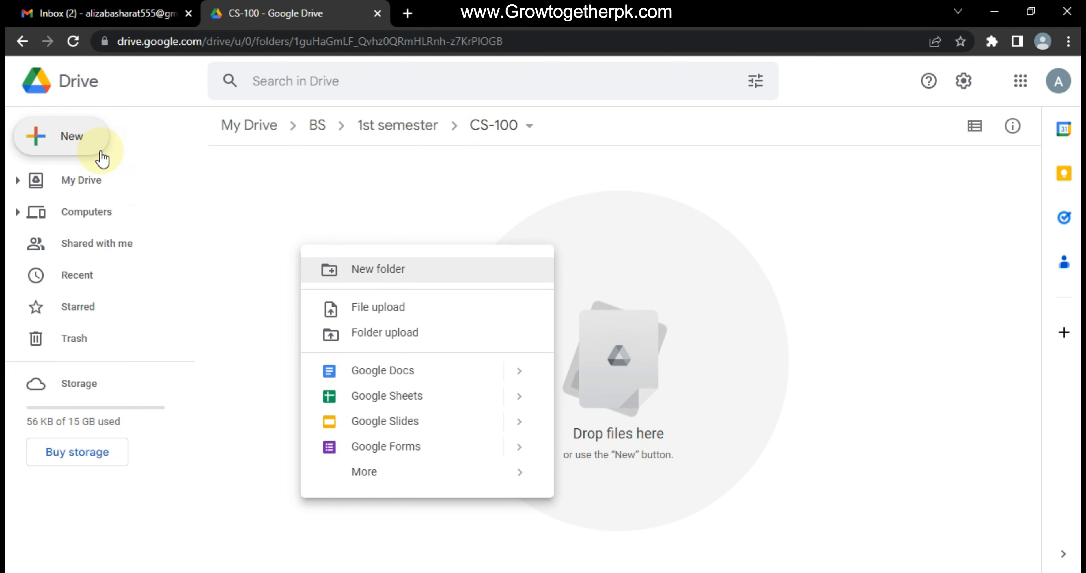
pyautogui.click(337, 311)
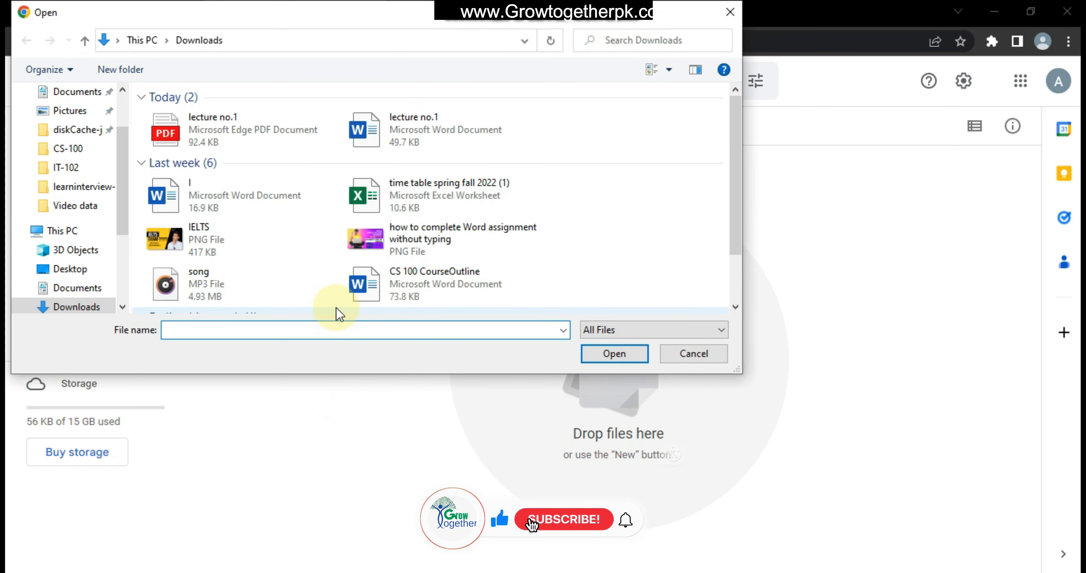
pyautogui.doubleClick(227, 138)
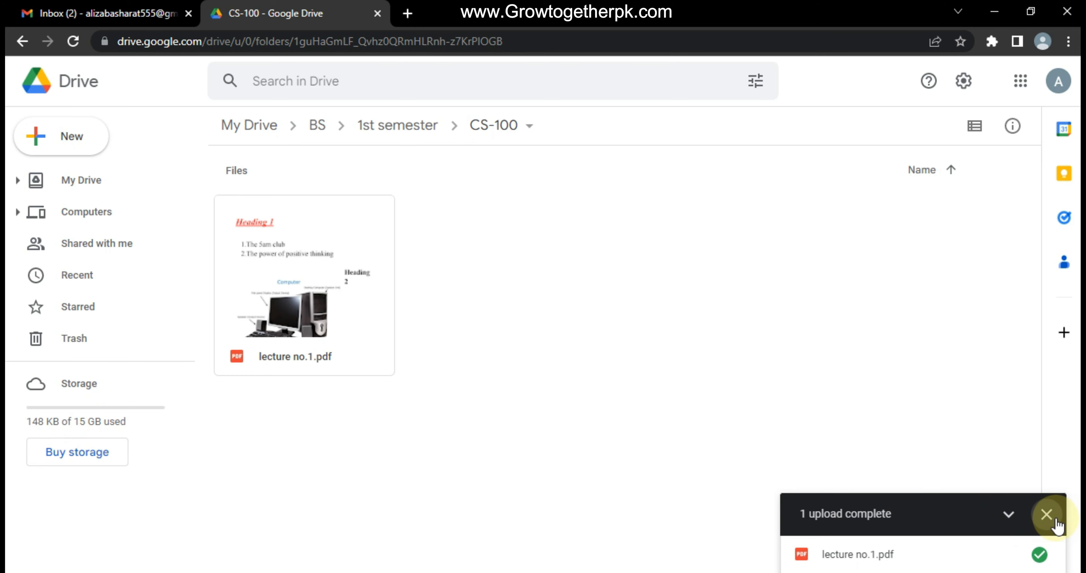
pyautogui.click(1046, 514)
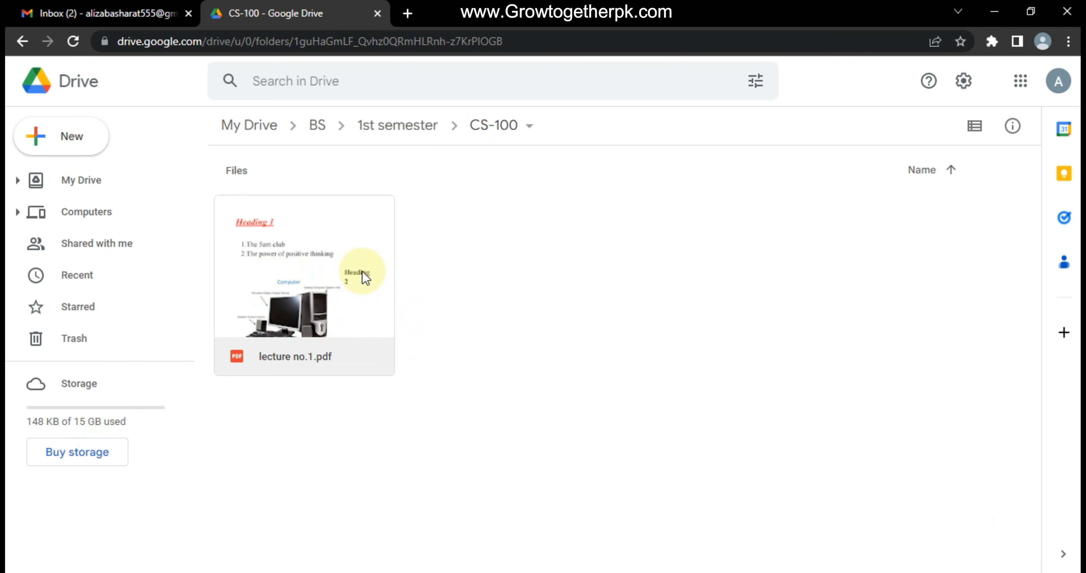
# Go back to 1st semester and upload the Word document lecture no.1 into the Eng-101 folder
pyautogui.click(398, 138)
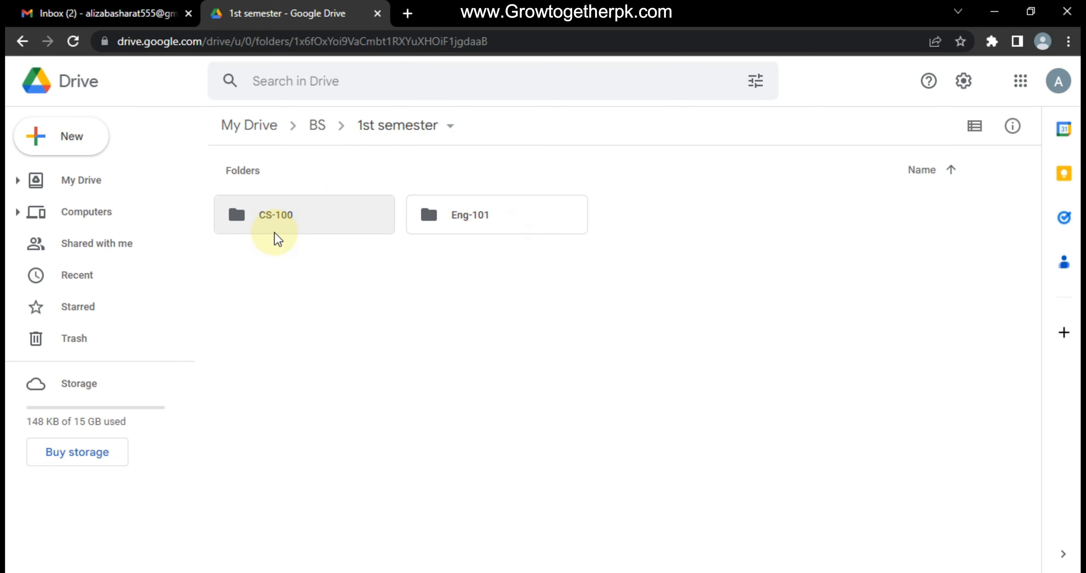
pyautogui.doubleClick(460, 228)
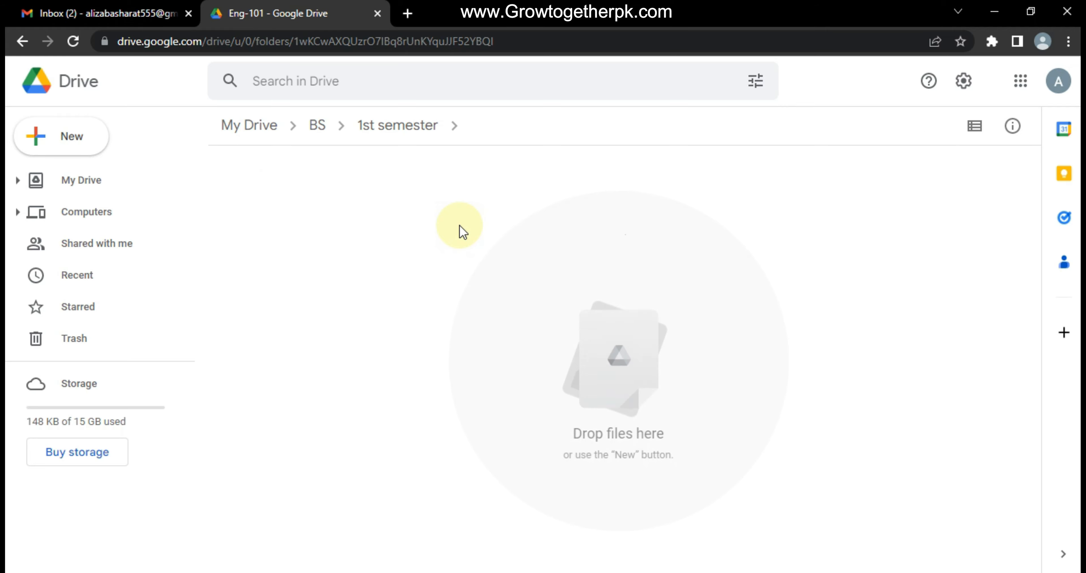
pyautogui.click(349, 313)
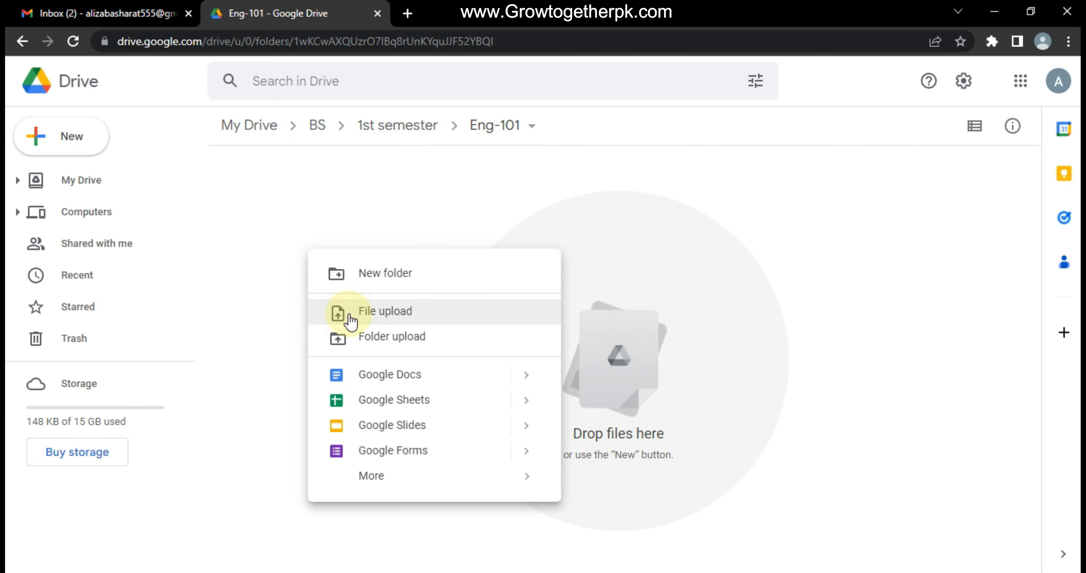
pyautogui.doubleClick(411, 143)
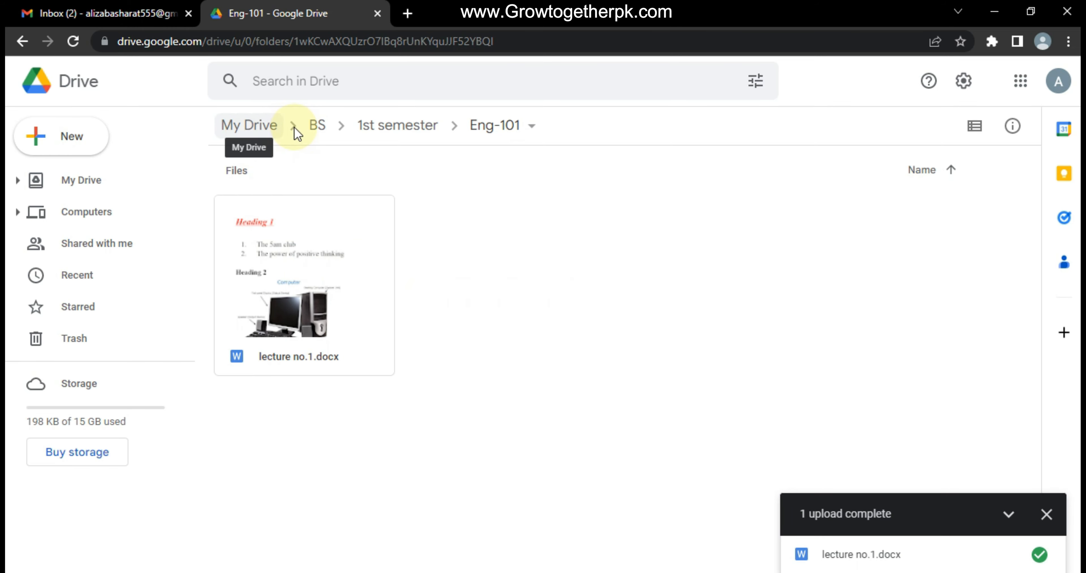
# Return to the 1st semester folder through BS and share Eng-101 with the suggested contact as Editor, with notification enabled and no message
pyautogui.click(323, 126)
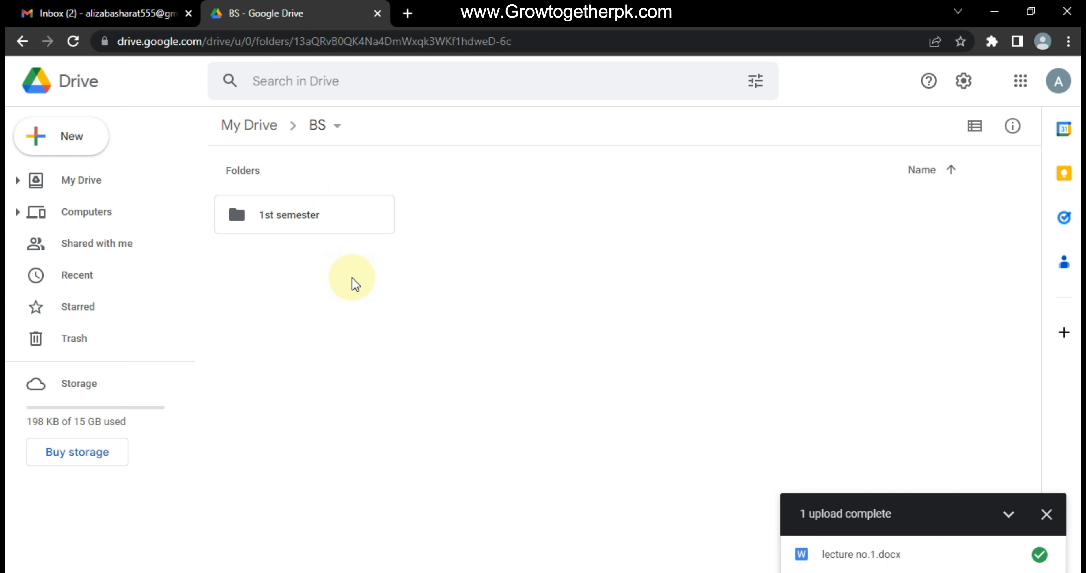
pyautogui.doubleClick(280, 224)
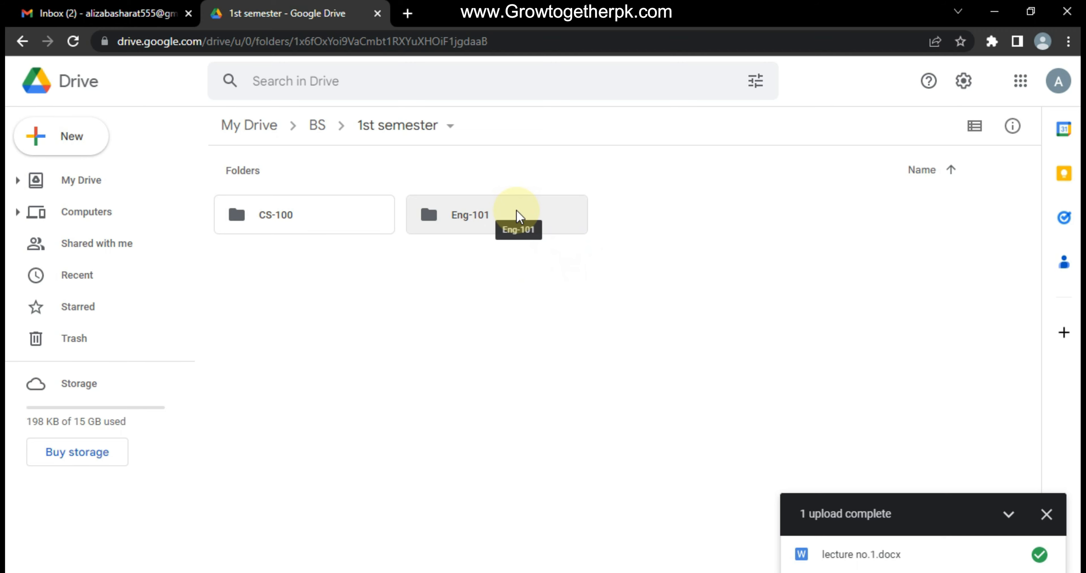
pyautogui.rightClick(483, 217)
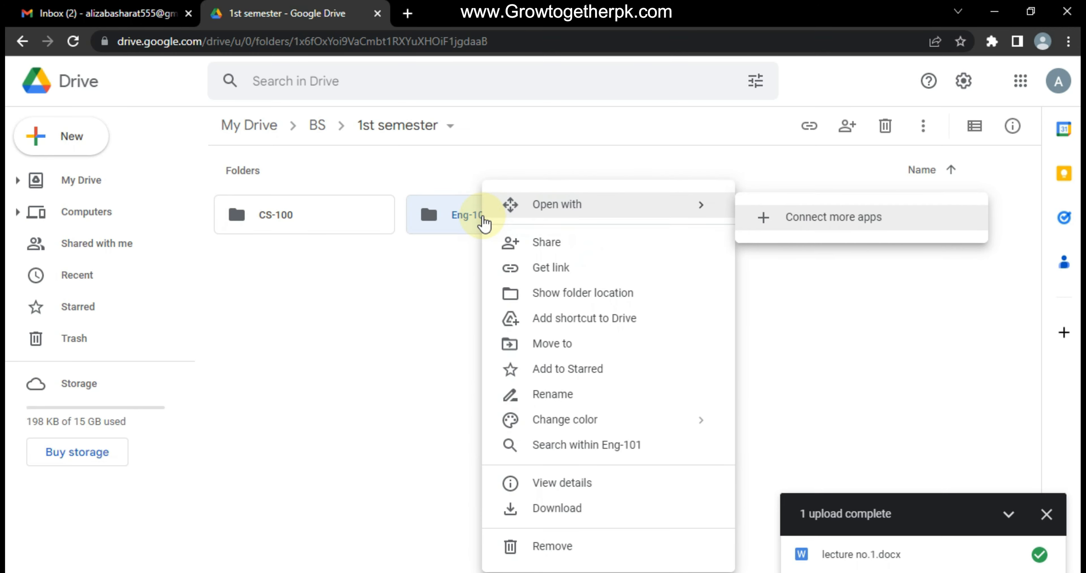
pyautogui.click(502, 244)
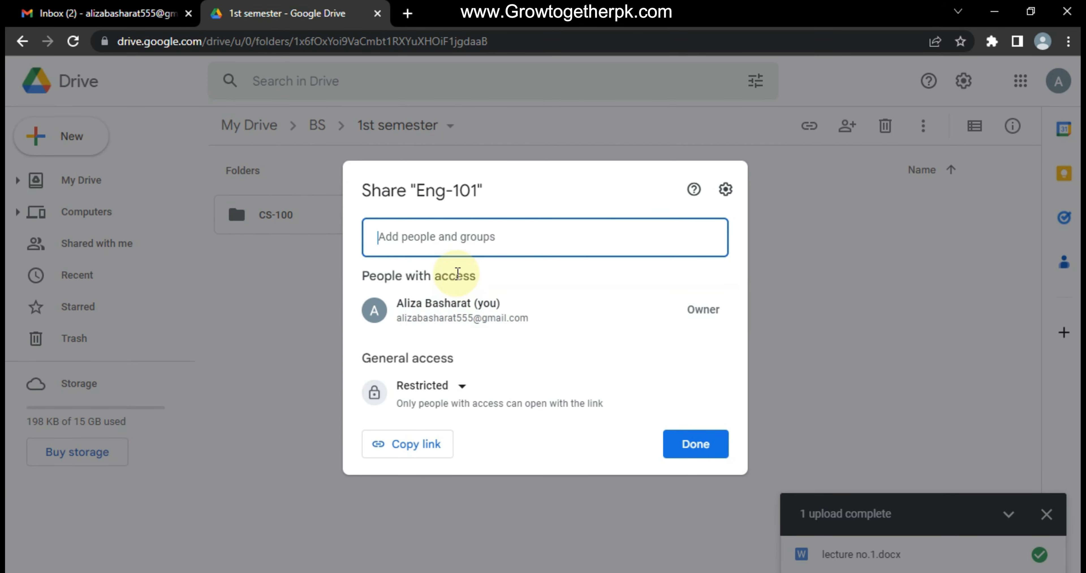
pyautogui.click(458, 241)
pyautogui.click(469, 290)
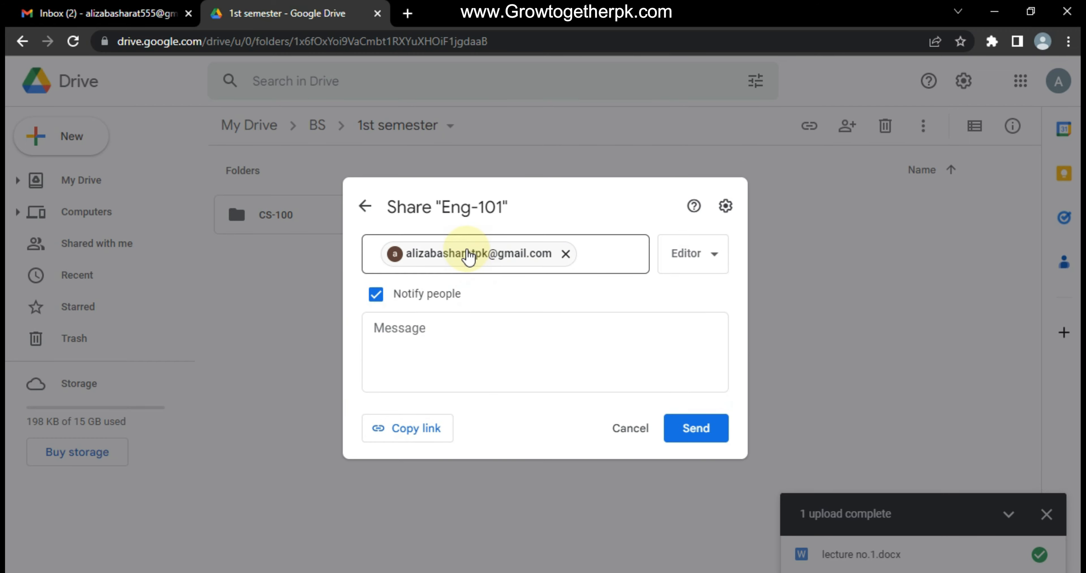
pyautogui.click(688, 275)
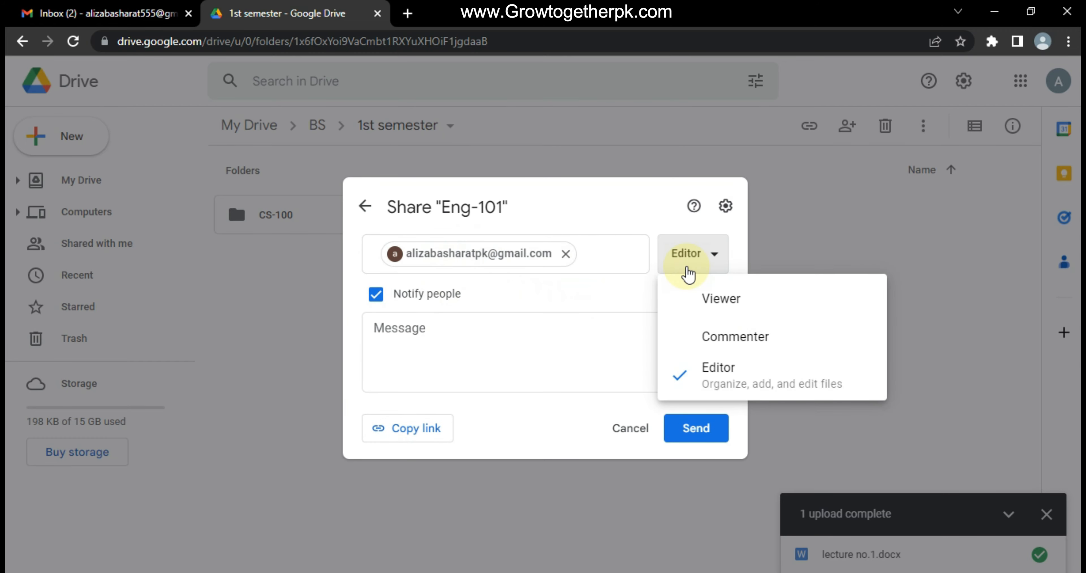
pyautogui.click(491, 322)
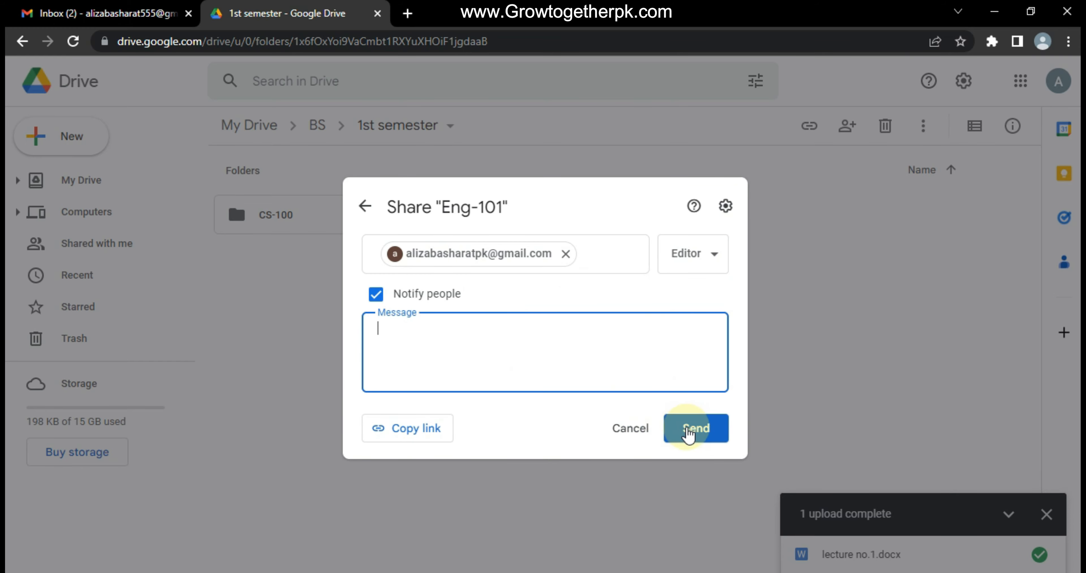
pyautogui.click(692, 432)
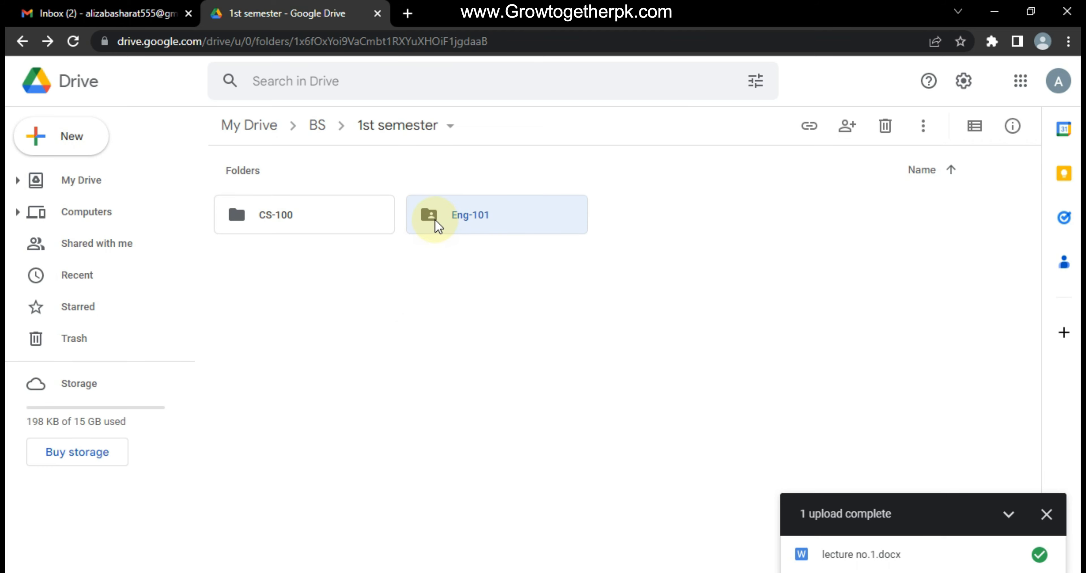
# Go up to the BS folder and share the 1st semester folder with the same suggested contact
pyautogui.click(316, 131)
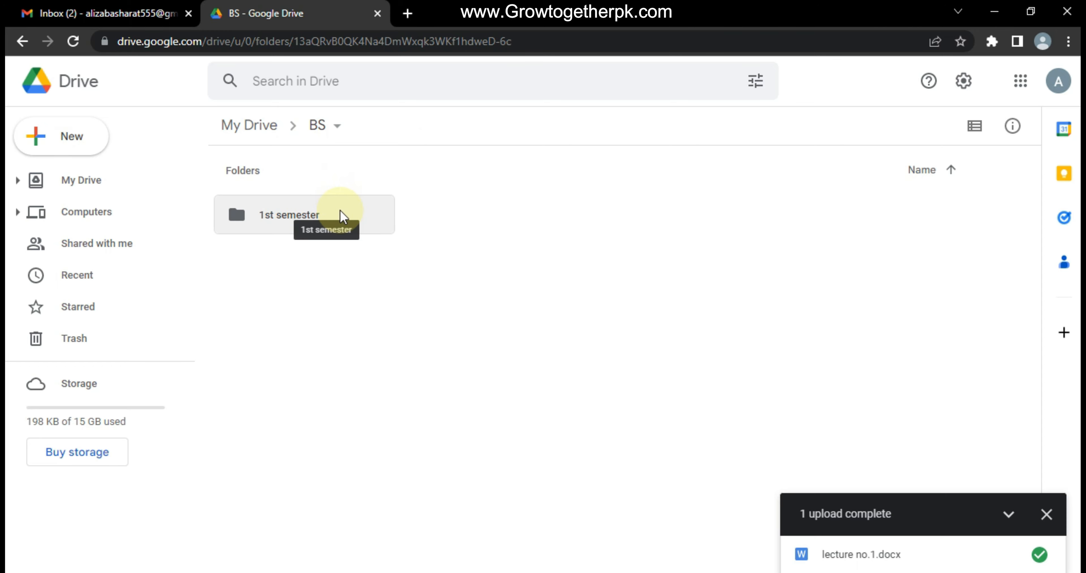
pyautogui.rightClick(262, 218)
pyautogui.click(367, 263)
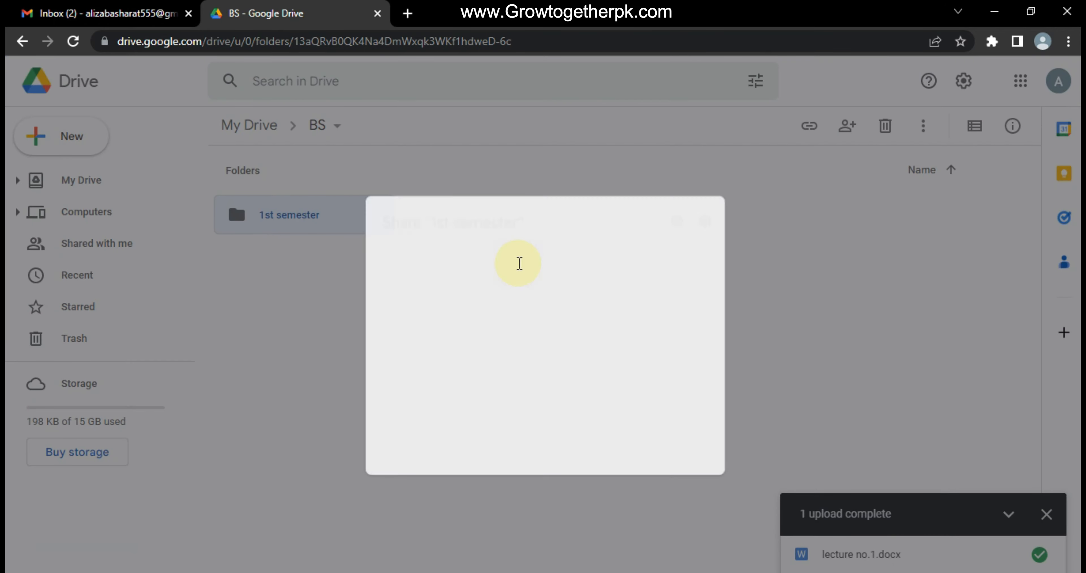
pyautogui.click(478, 237)
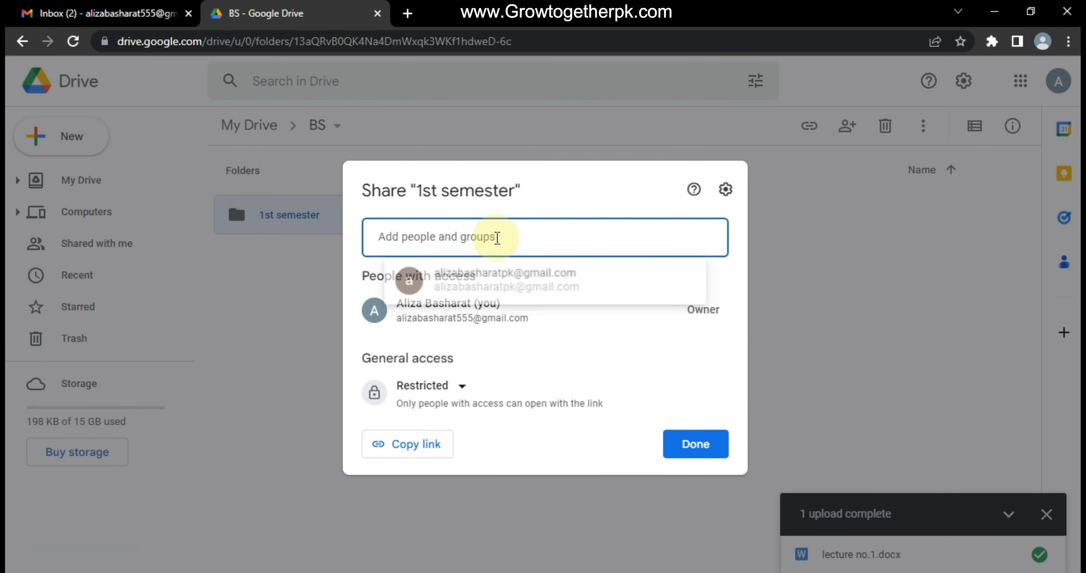
pyautogui.click(492, 290)
pyautogui.click(695, 428)
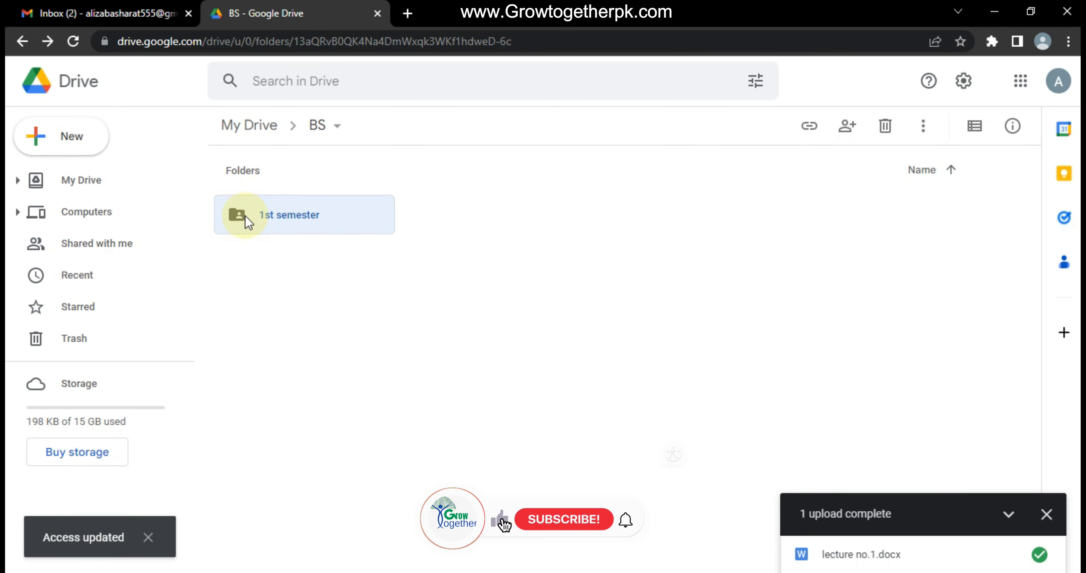
# Open the 1st semester folder and change the CS-100 folder's color to orange-red
pyautogui.doubleClick(246, 218)
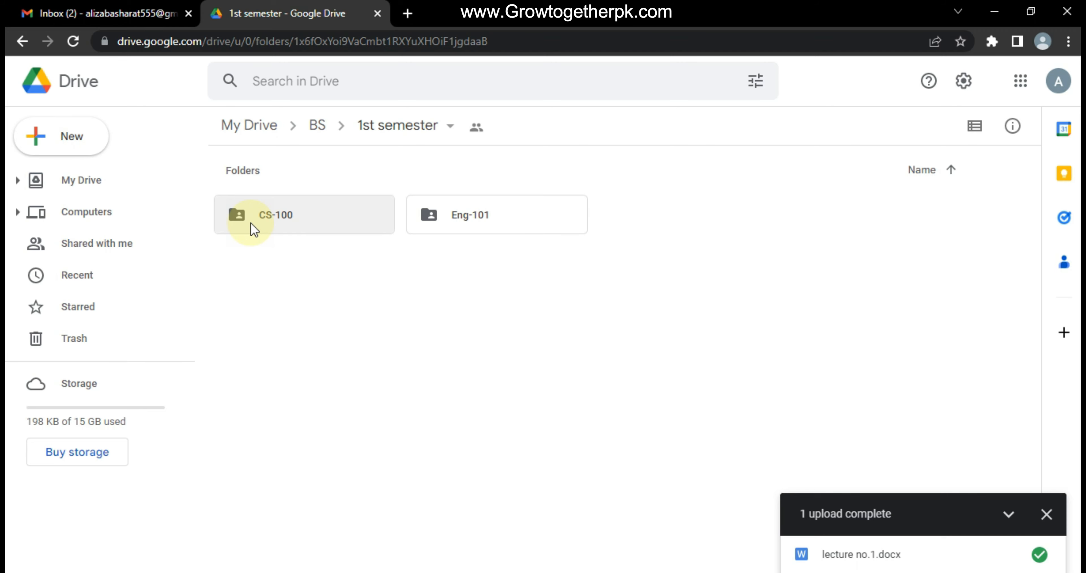
pyautogui.rightClick(273, 217)
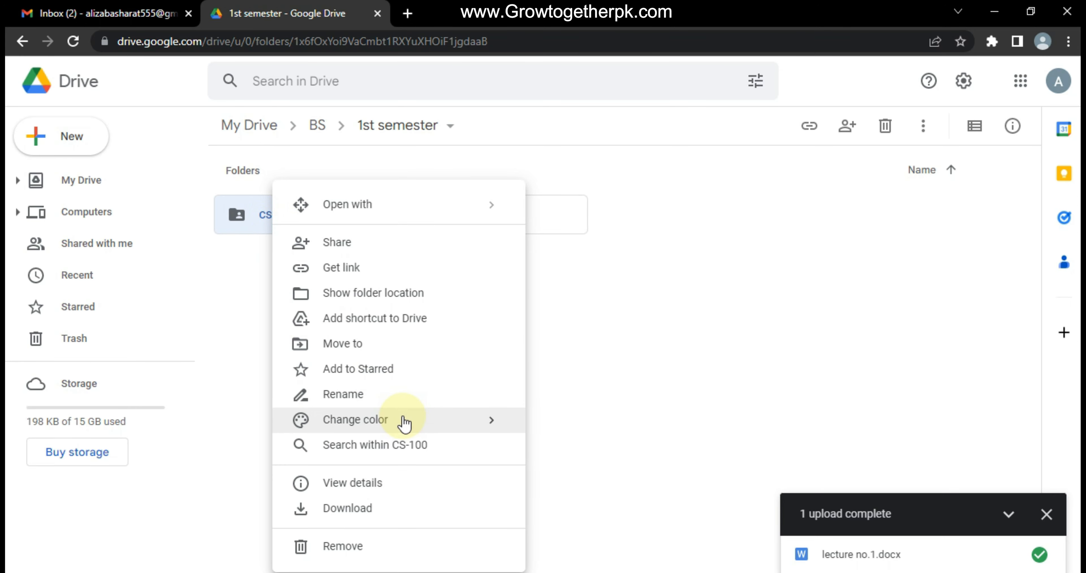
pyautogui.moveTo(406, 422)
pyautogui.click(595, 432)
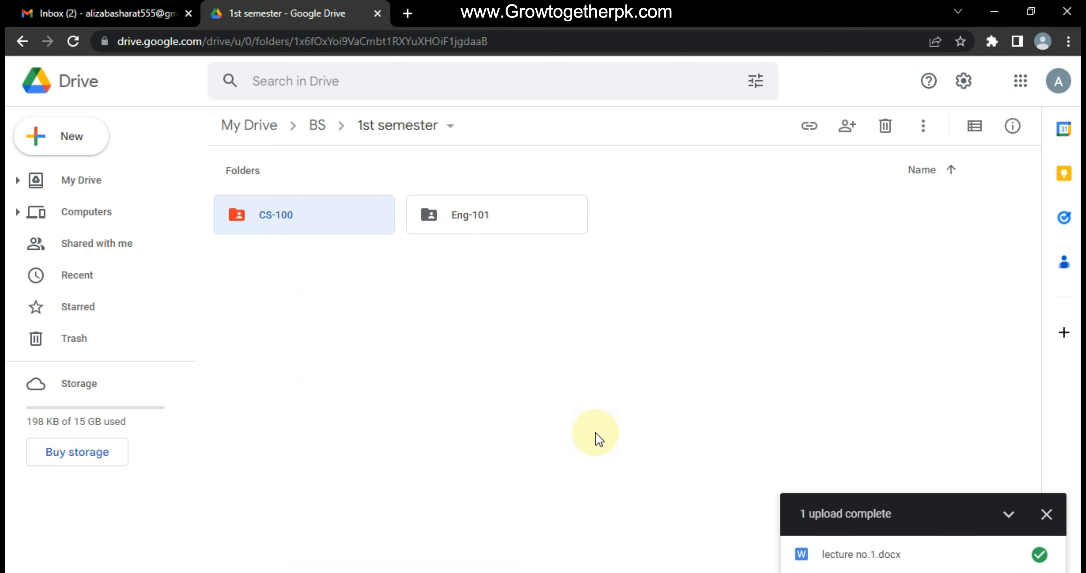
# Change the Eng-101 folder's color to dark green
pyautogui.rightClick(432, 221)
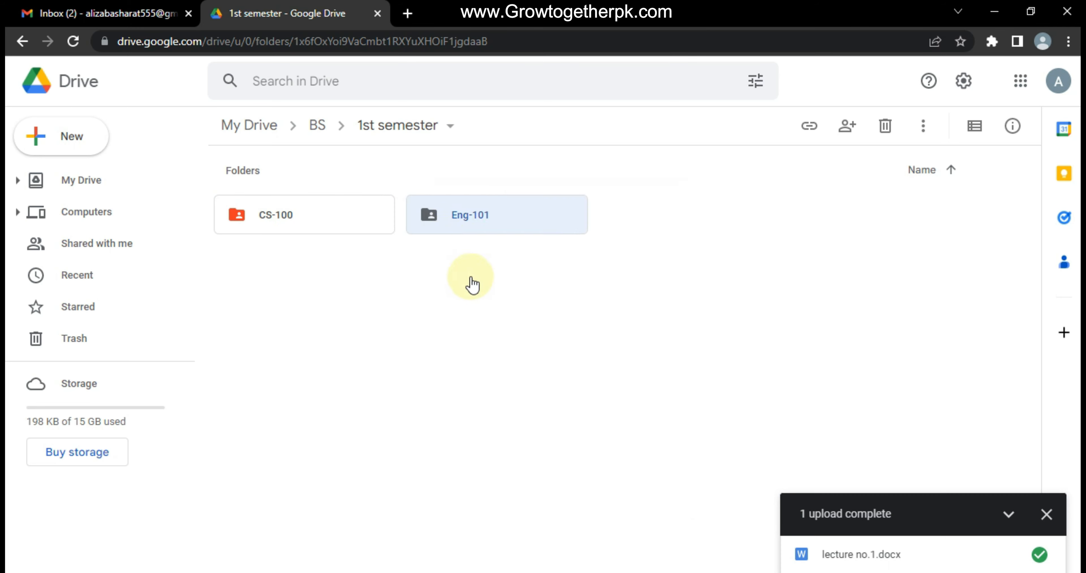
pyautogui.moveTo(497, 425)
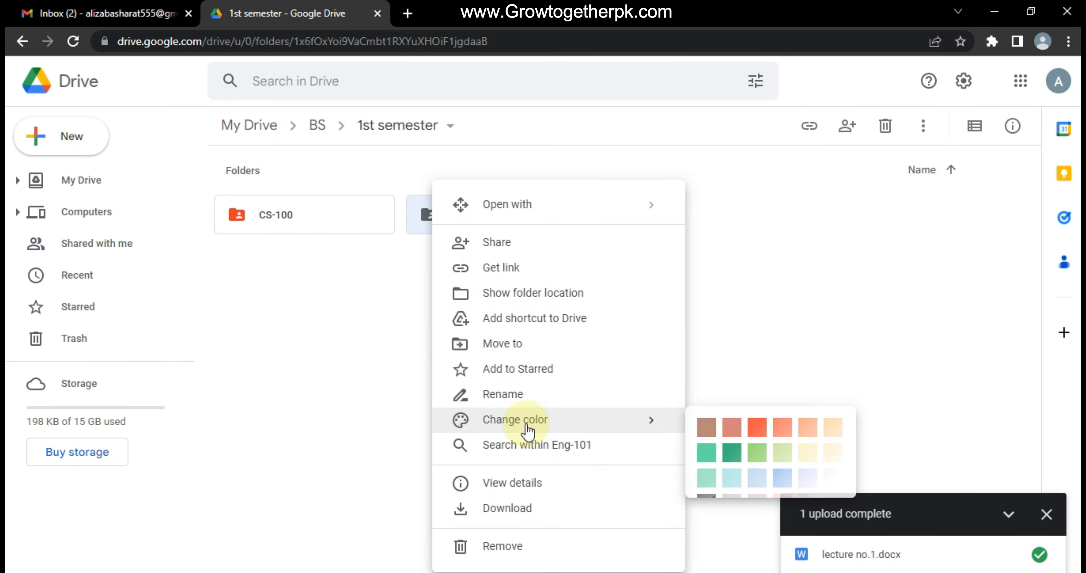
pyautogui.click(732, 453)
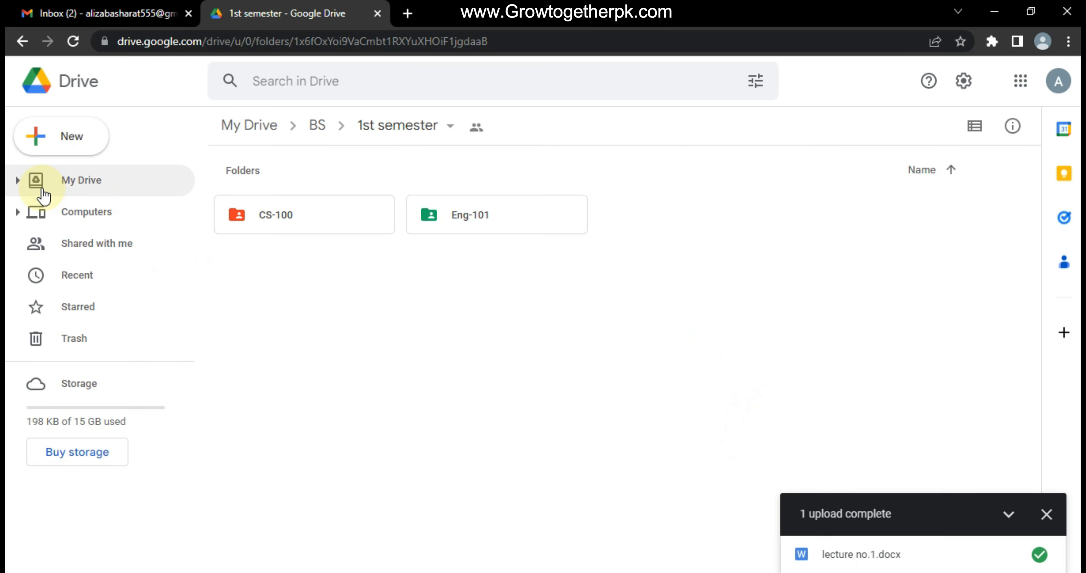
# Download the CS-100 folder to the computer as a zip archive
pyautogui.rightClick(312, 308)
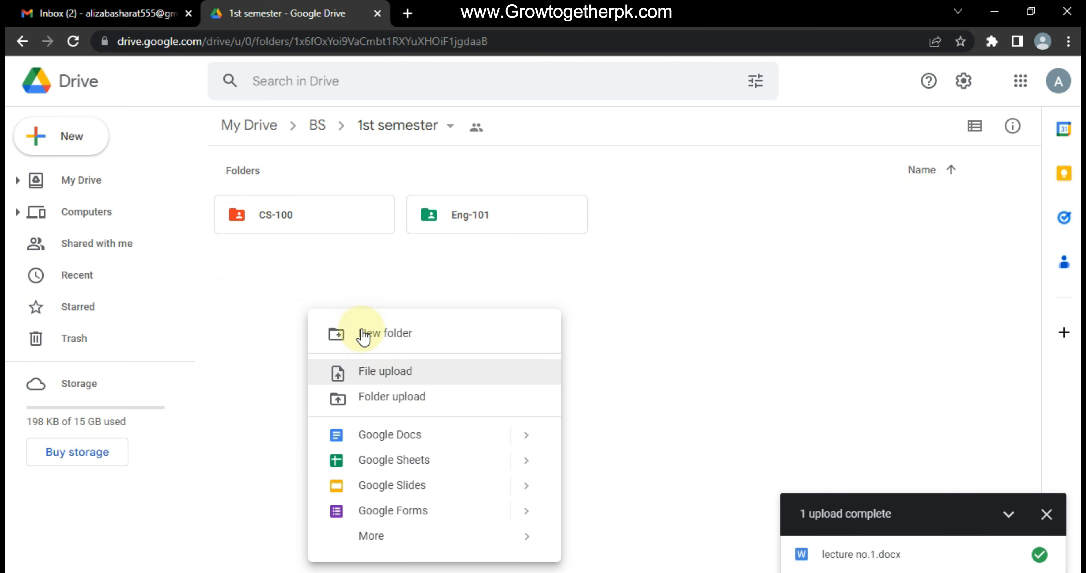
pyautogui.click(296, 225)
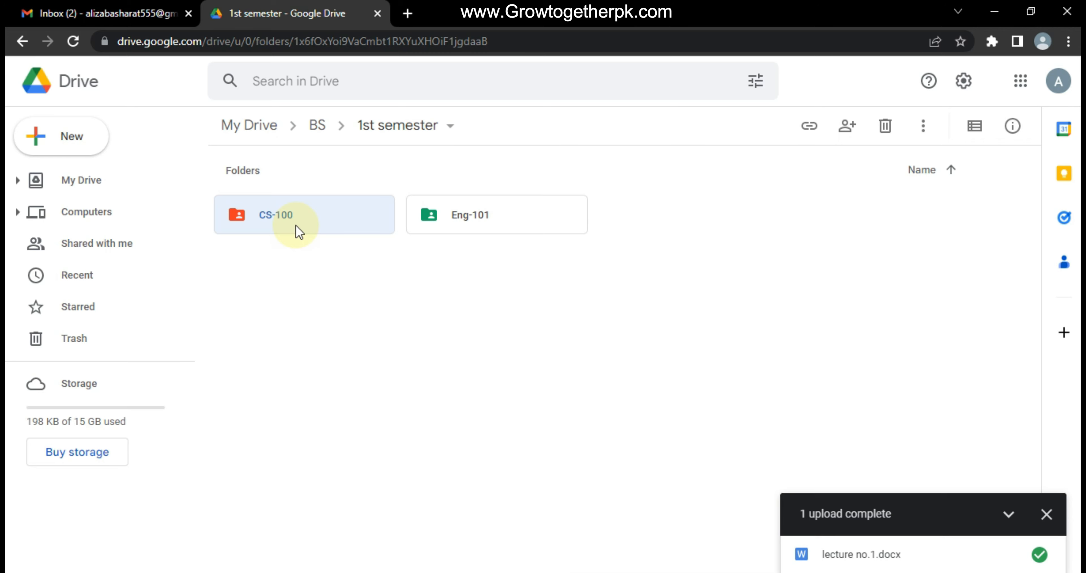
pyautogui.rightClick(295, 224)
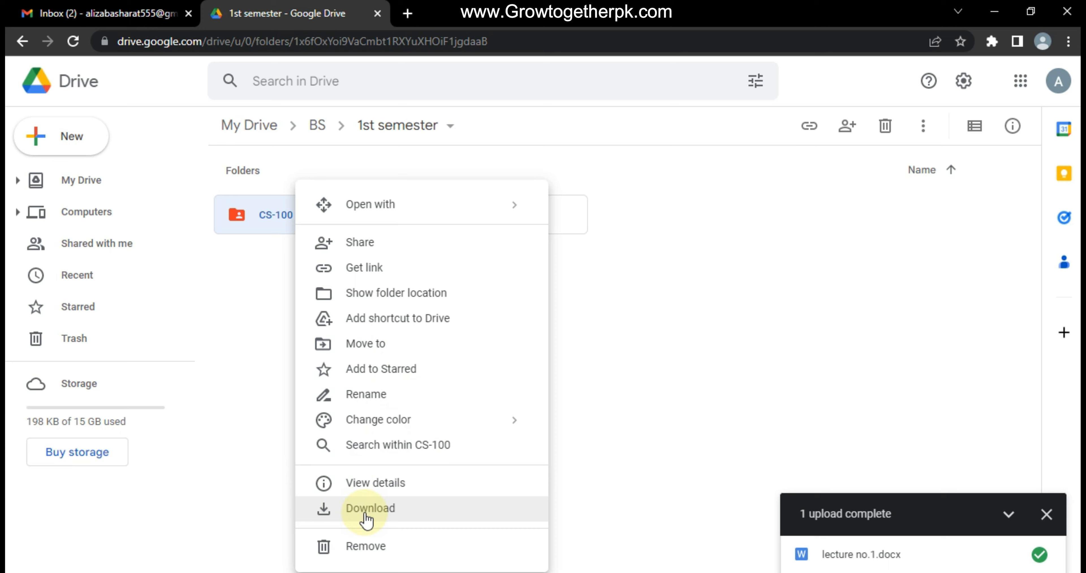
pyautogui.click(366, 514)
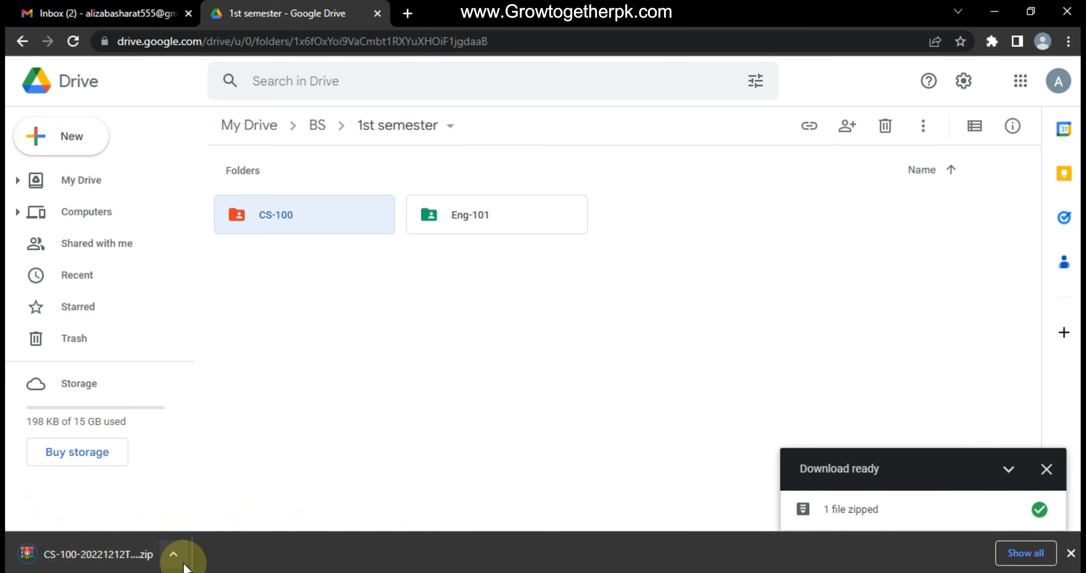
# Show the downloaded CS-100 zip in the Downloads folder, inspect the archive's contents in WinRAR, close it and switch back to Google Drive
pyautogui.click(175, 554)
pyautogui.click(208, 505)
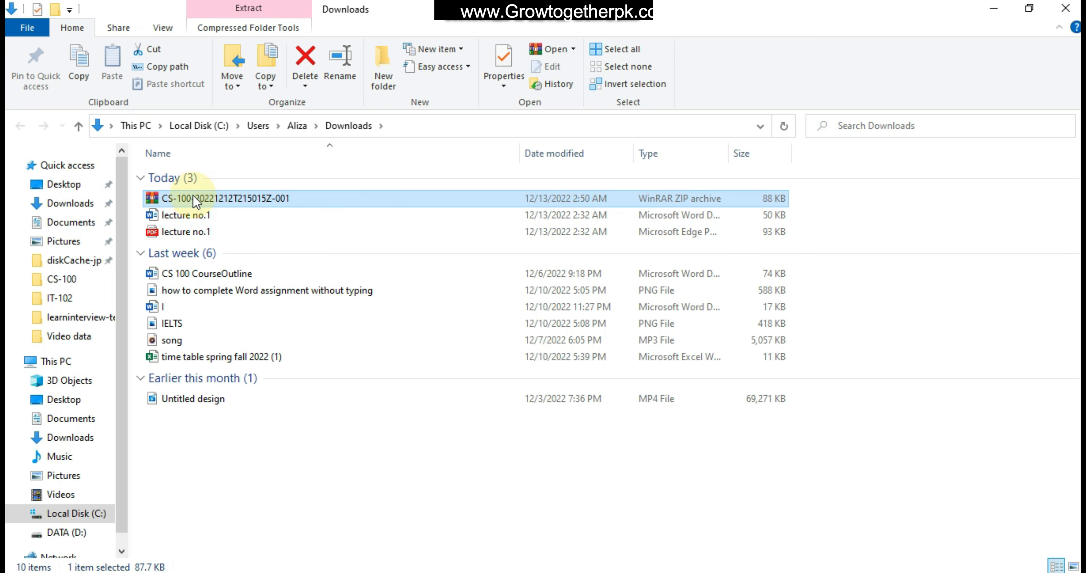
pyautogui.doubleClick(195, 202)
pyautogui.doubleClick(183, 282)
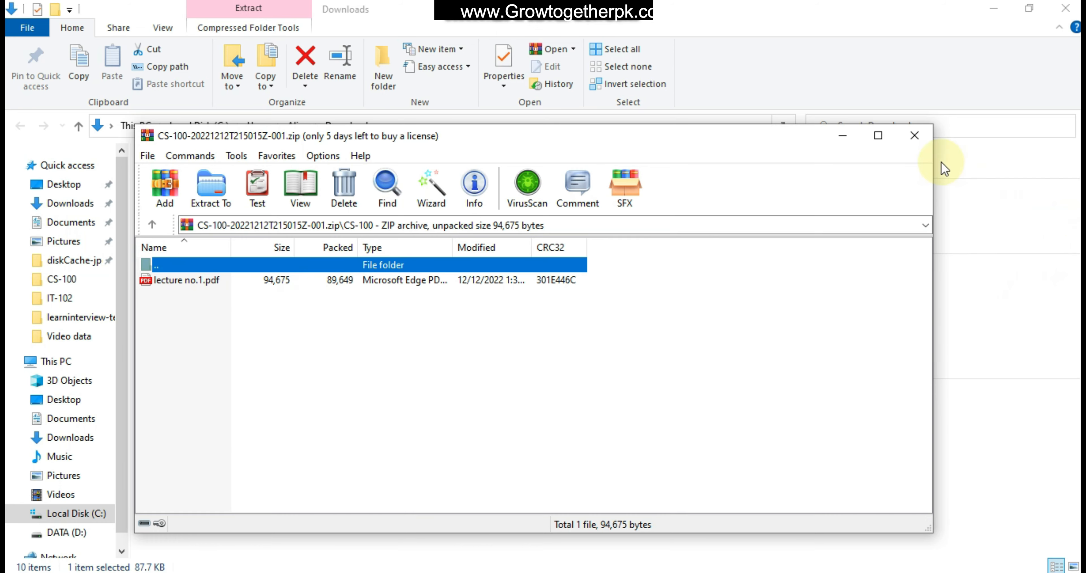
pyautogui.click(915, 137)
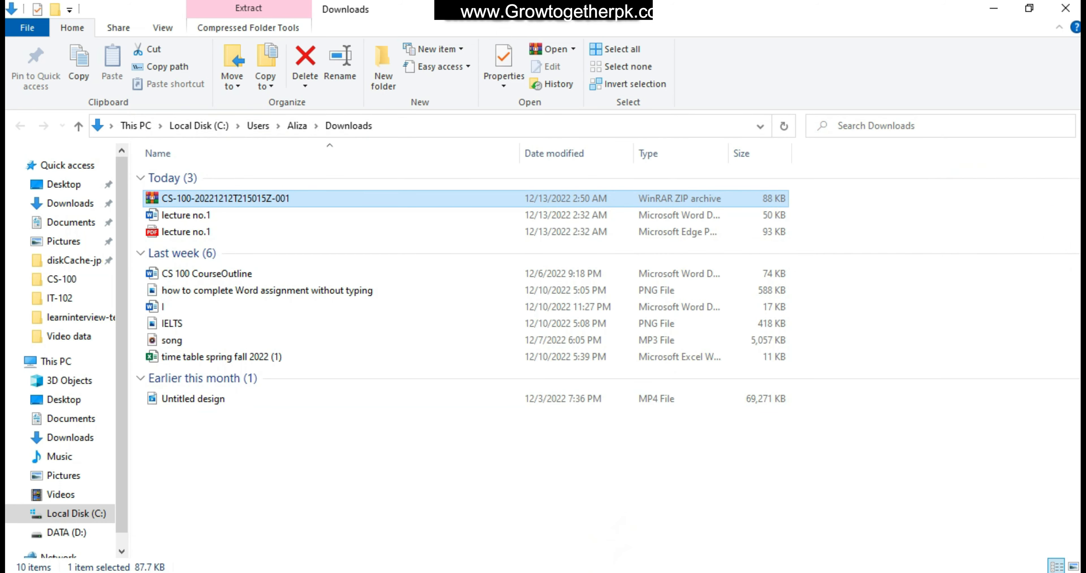
pyautogui.hotkey('alt', 'Tab')
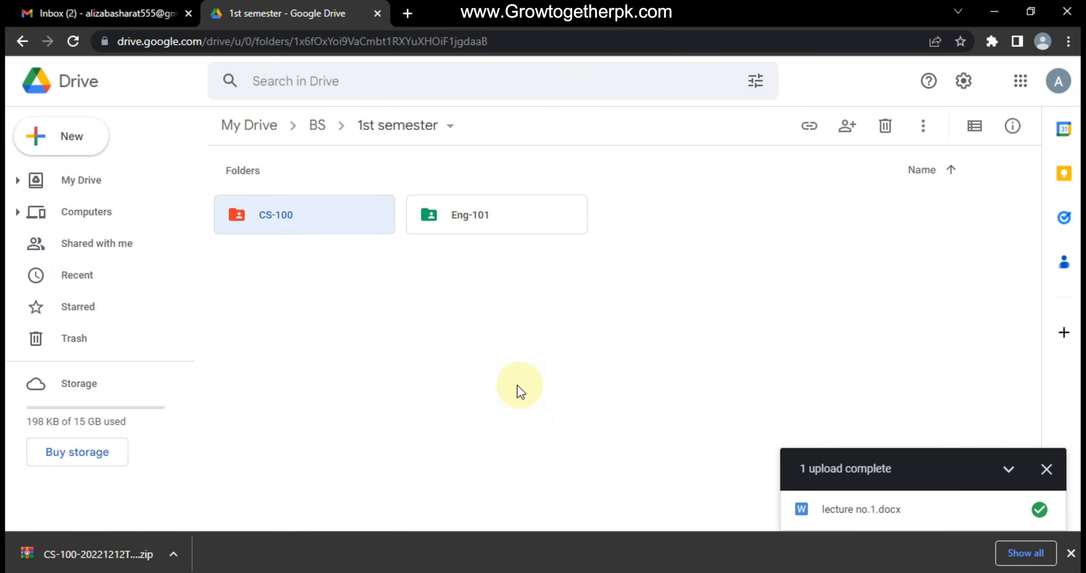
# Open the CS-100 folder's details, dismiss the upload notice, and review who has access and the folder properties down to the description
pyautogui.rightClick(307, 212)
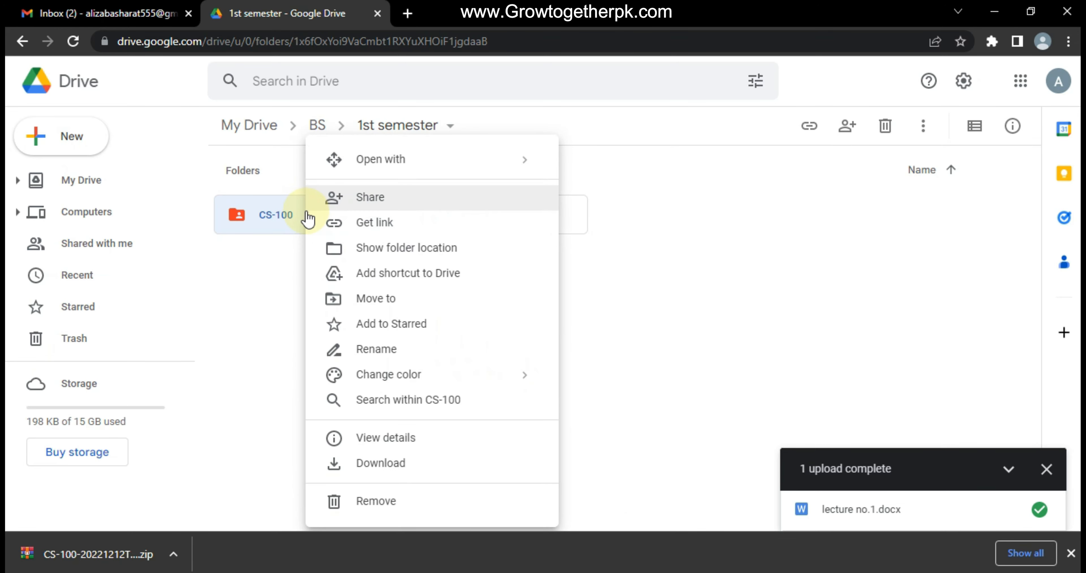
pyautogui.click(364, 440)
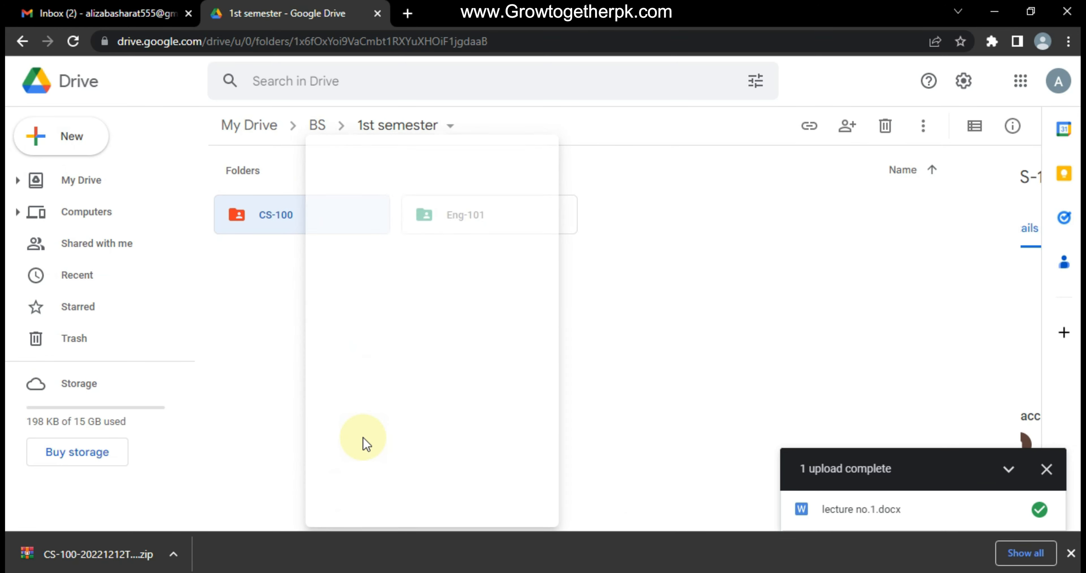
pyautogui.click(1046, 469)
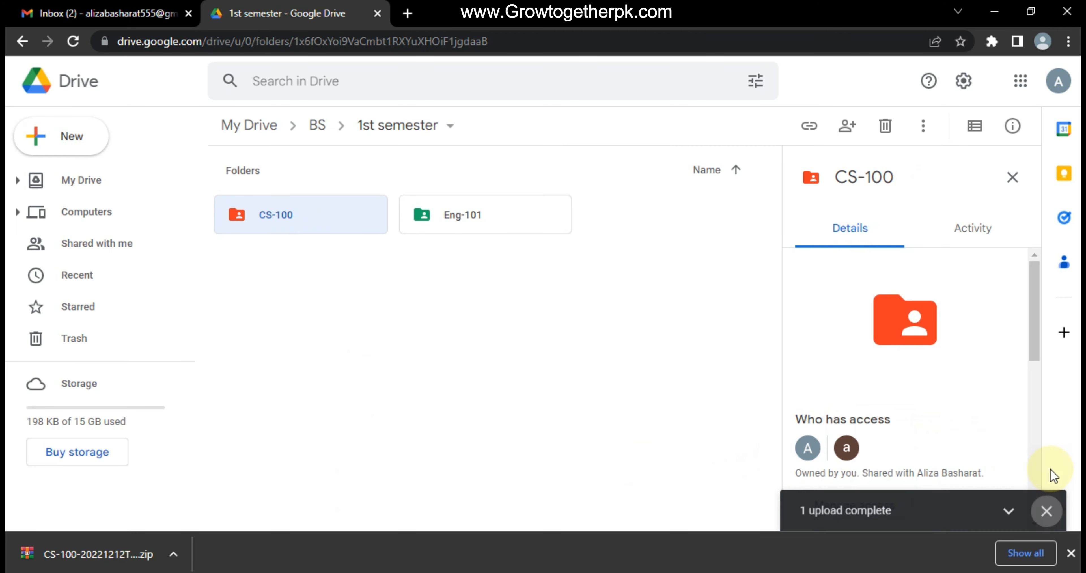
pyautogui.scroll(-3, 856, 379)
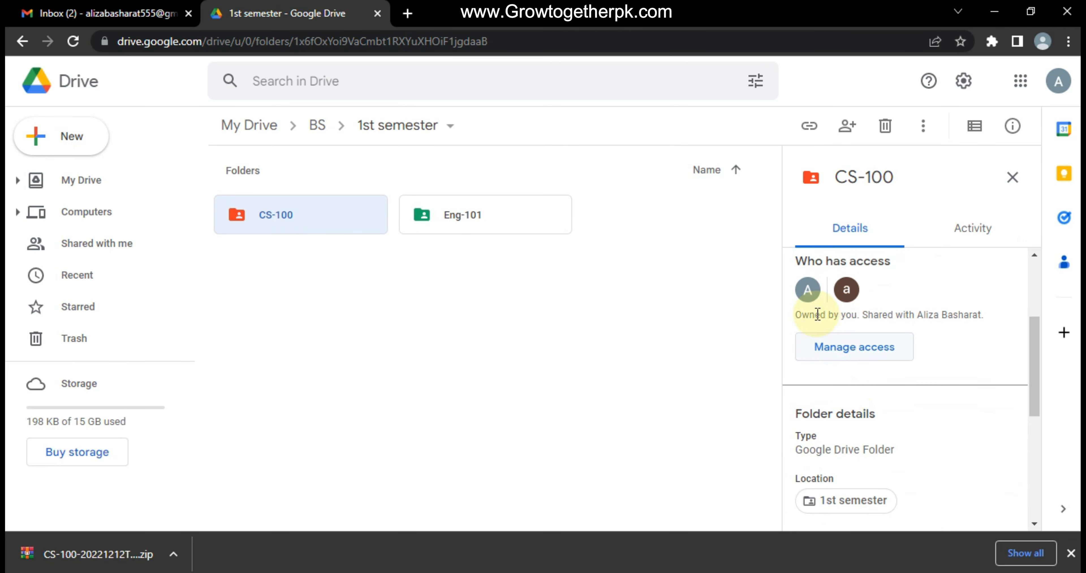
pyautogui.moveTo(808, 300)
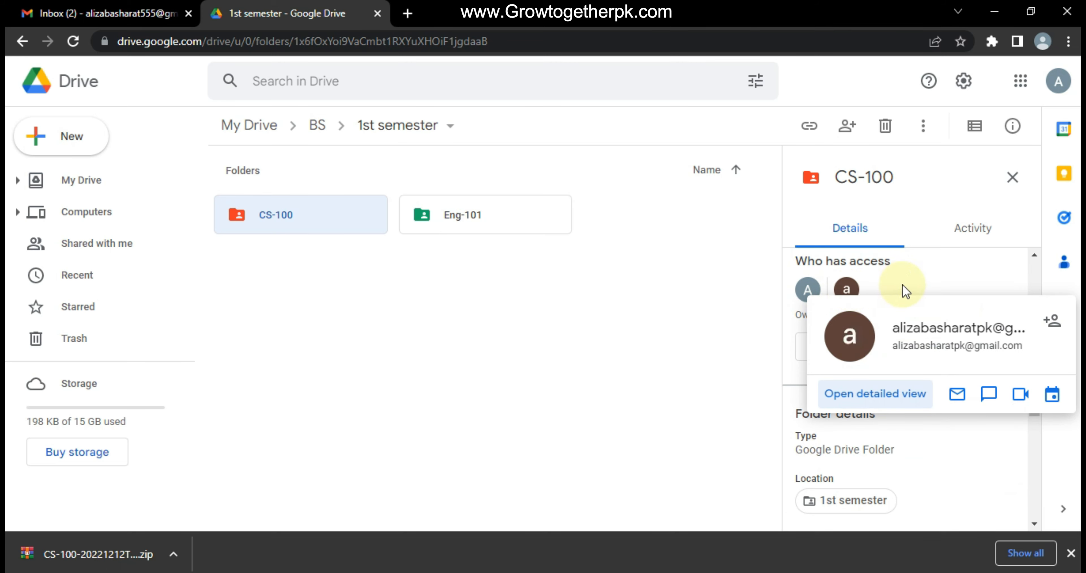
pyautogui.scroll(-5, 872, 447)
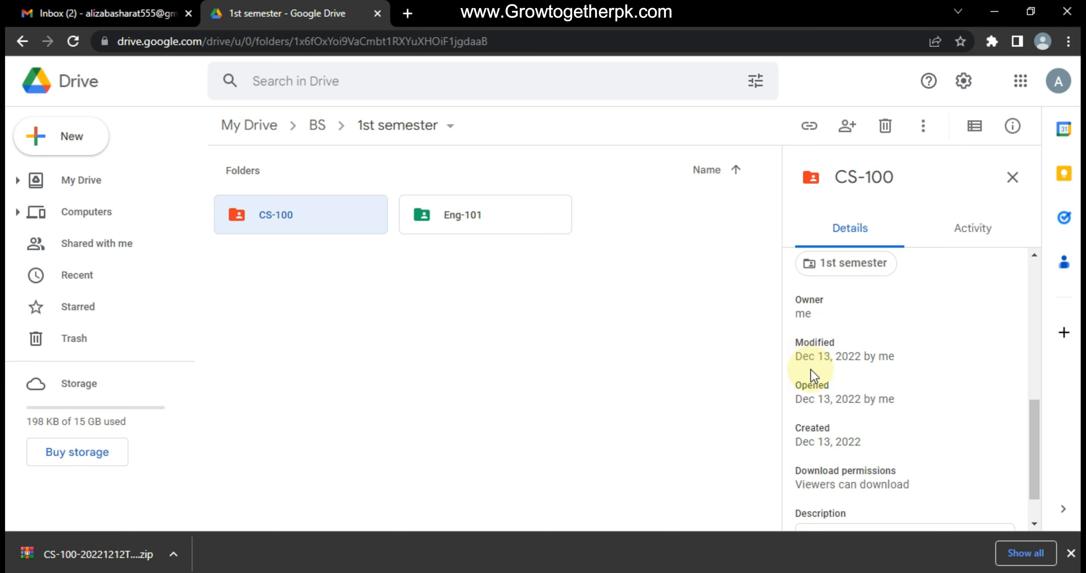
pyautogui.scroll(-2, 810, 368)
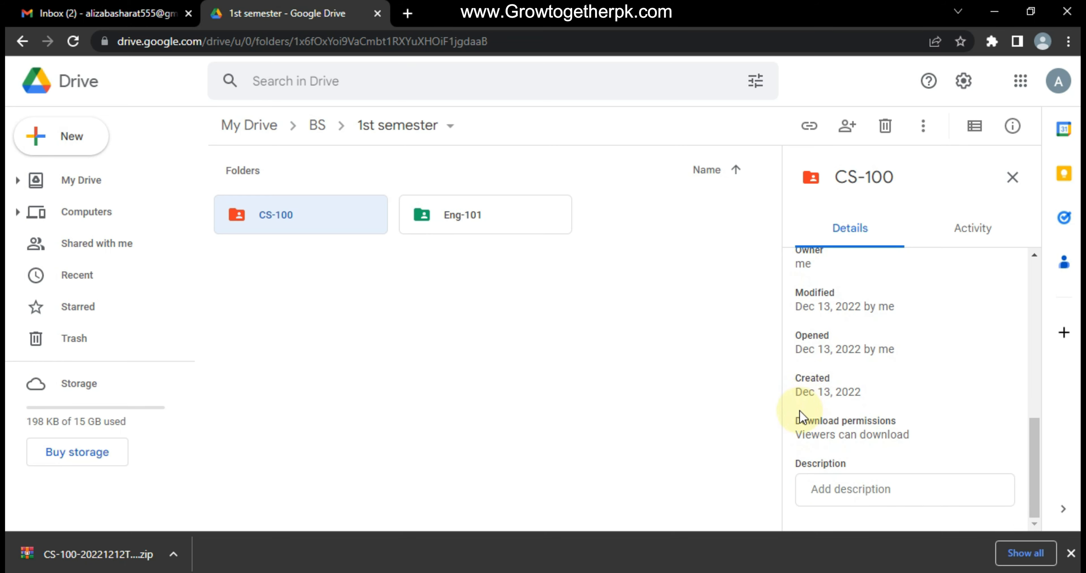
# Review the CS-100 folder's activity history down to its earliest entry
pyautogui.click(972, 231)
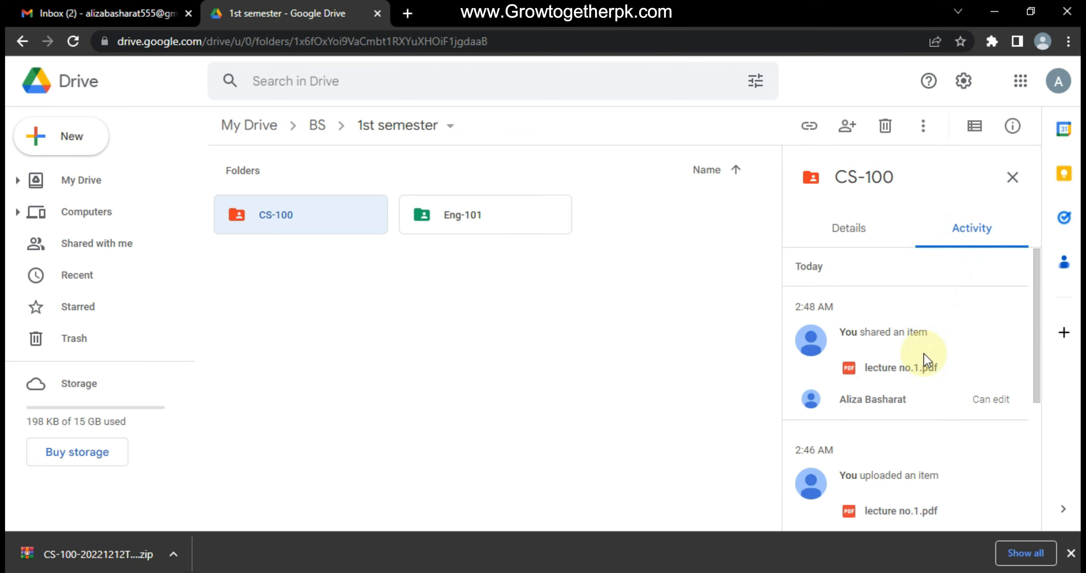
pyautogui.scroll(-2, 892, 368)
pyautogui.scroll(-3, 894, 370)
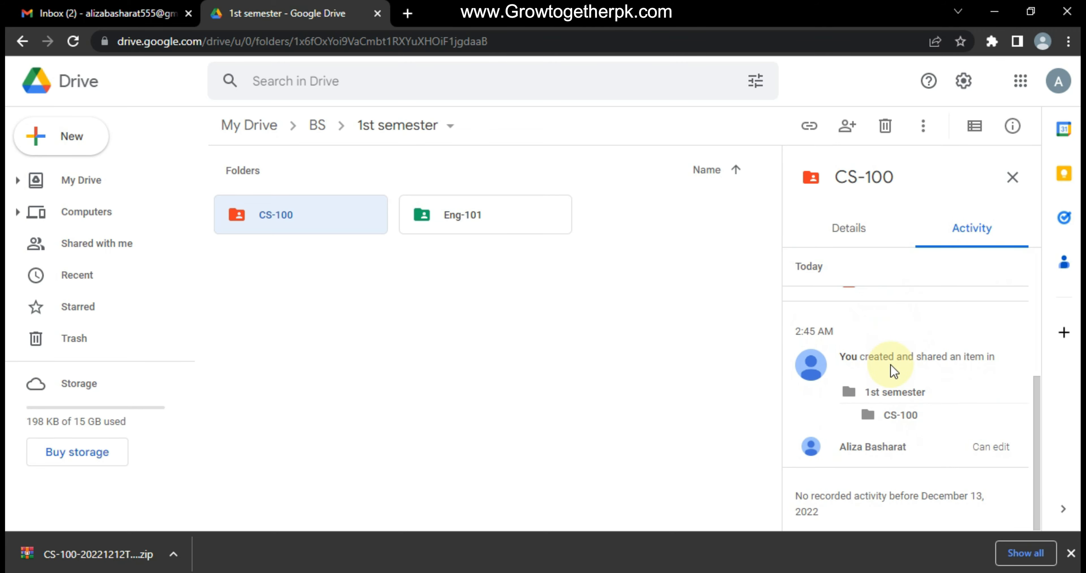
# Recheck the earliest entries in the CS-100 folder's activity history and close its details
pyautogui.scroll(3, 891, 367)
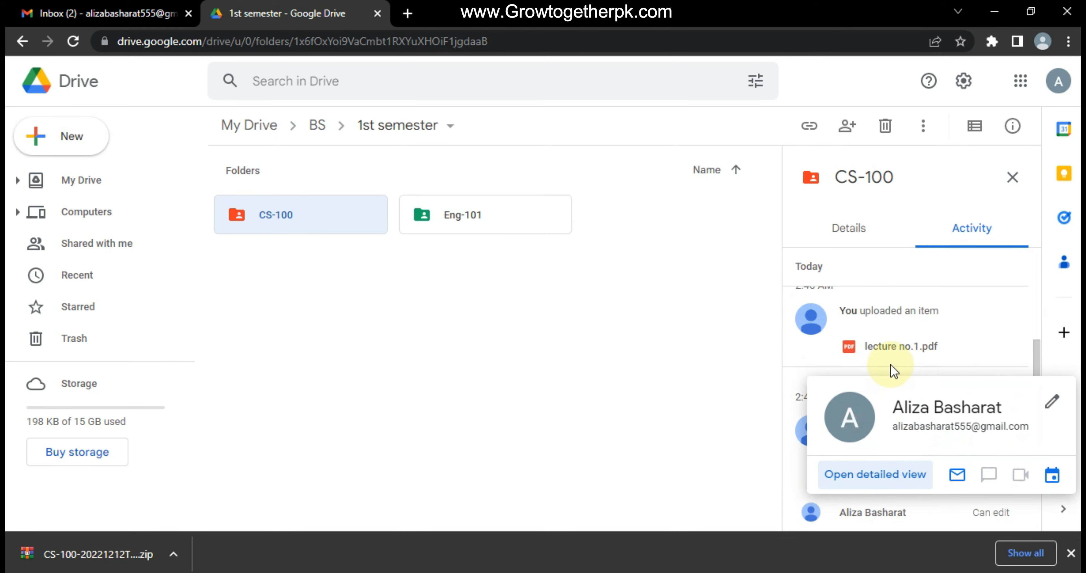
pyautogui.scroll(-3, 860, 383)
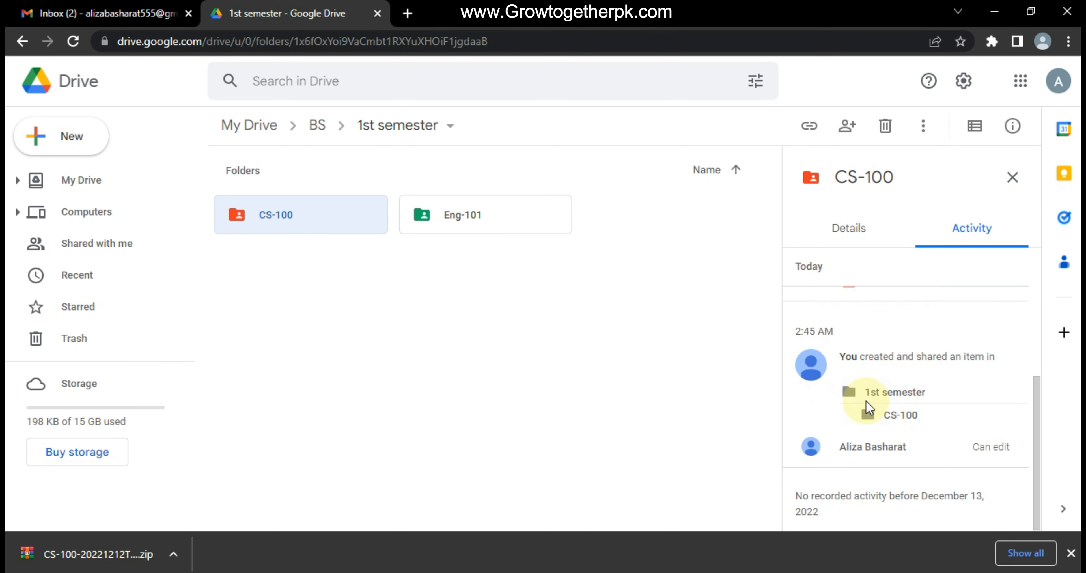
pyautogui.click(1012, 177)
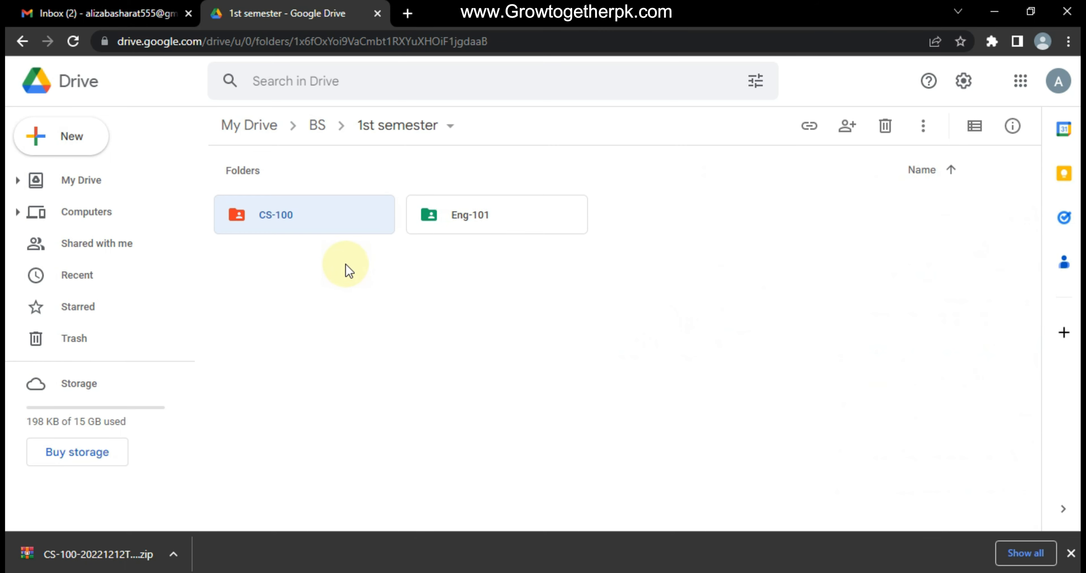
# Check the items shared with the account, return to My Drive and open the folder path BS, 1st semester, CS-100
pyautogui.click(106, 261)
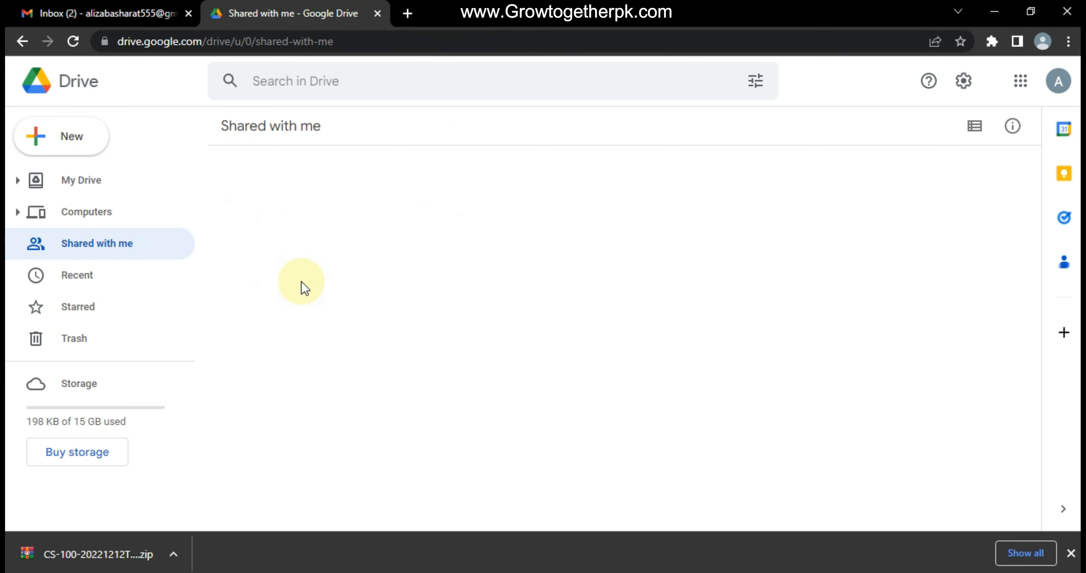
pyautogui.click(105, 187)
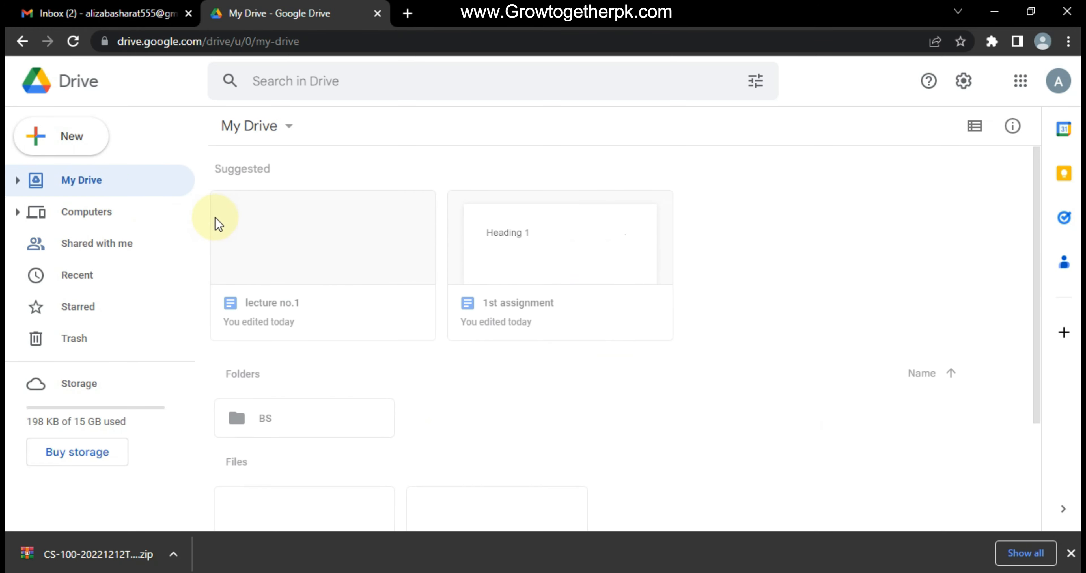
pyautogui.click(282, 417)
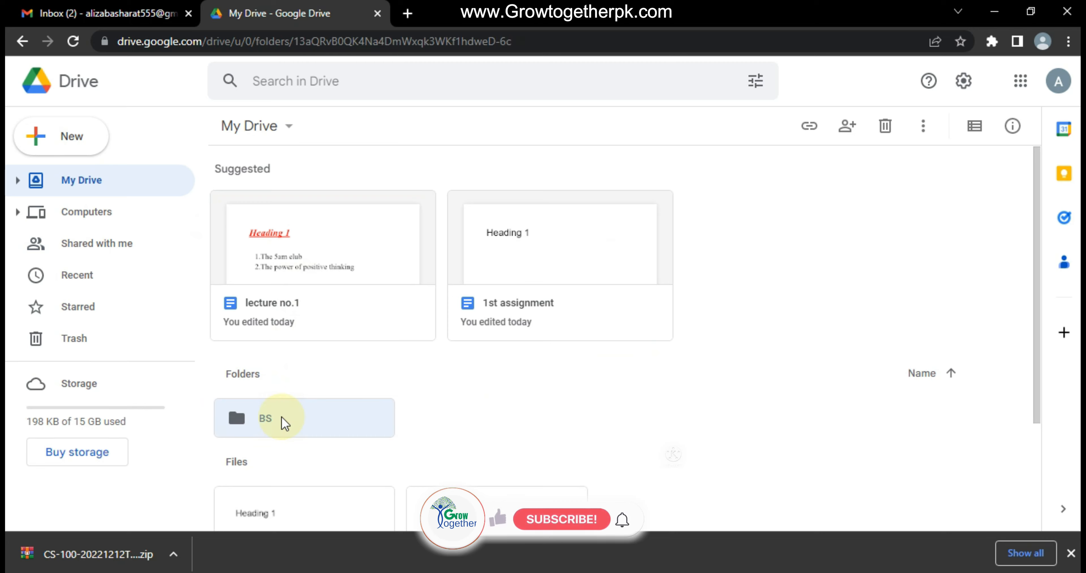
pyautogui.doubleClick(282, 417)
pyautogui.doubleClick(289, 219)
pyautogui.click(287, 226)
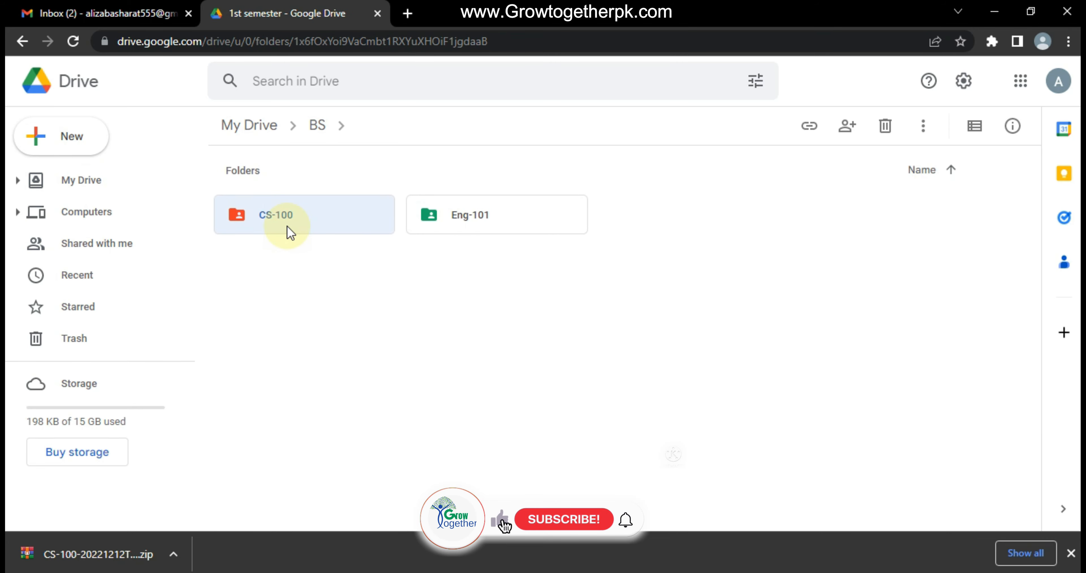
pyautogui.doubleClick(287, 226)
# Remove lecture no.1.pdf from the CS-100 folder and undo the removal
pyautogui.rightClick(301, 280)
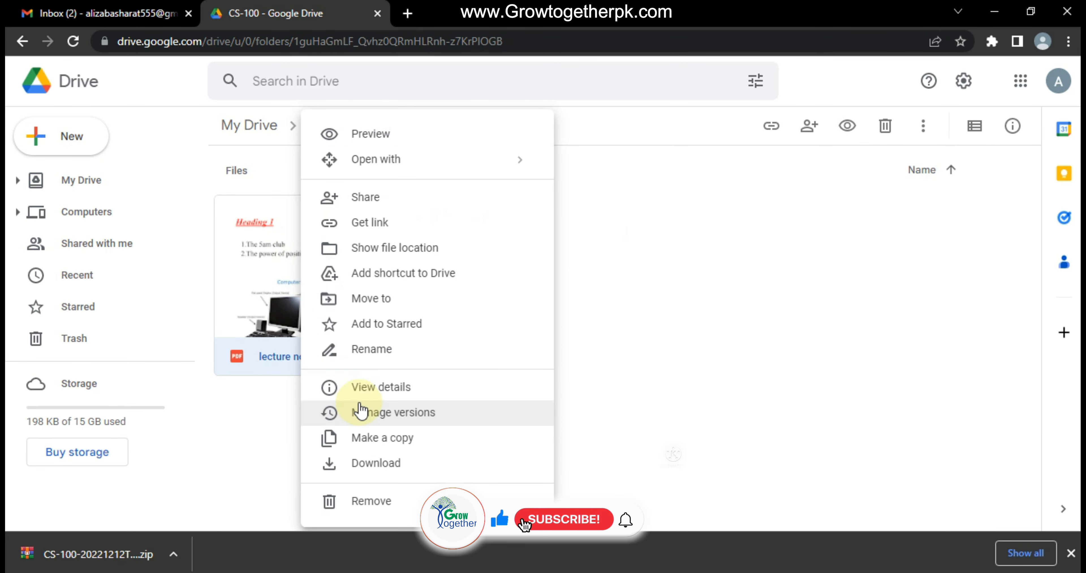
pyautogui.click(376, 506)
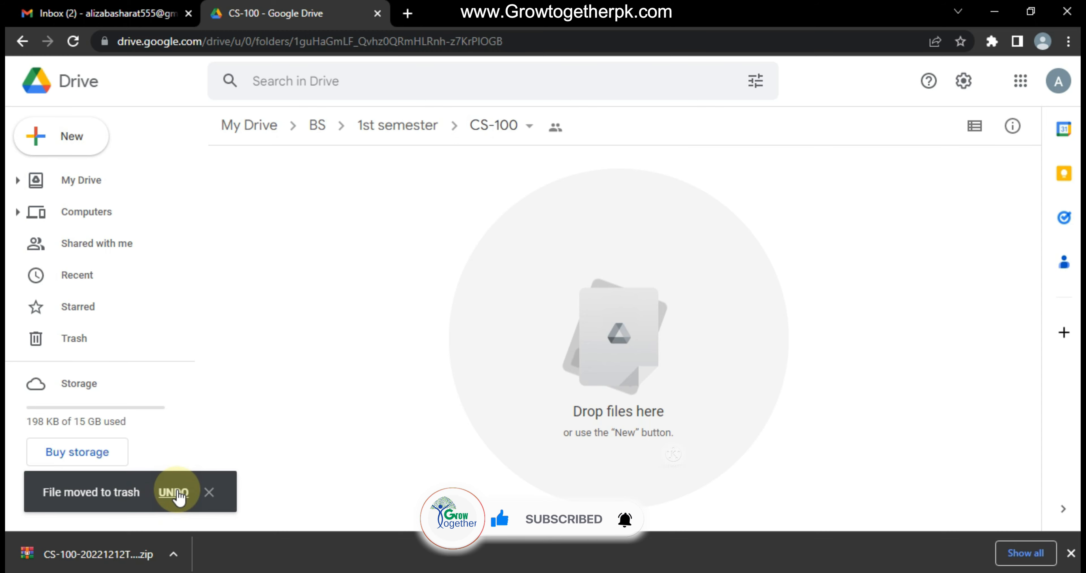
pyautogui.click(179, 492)
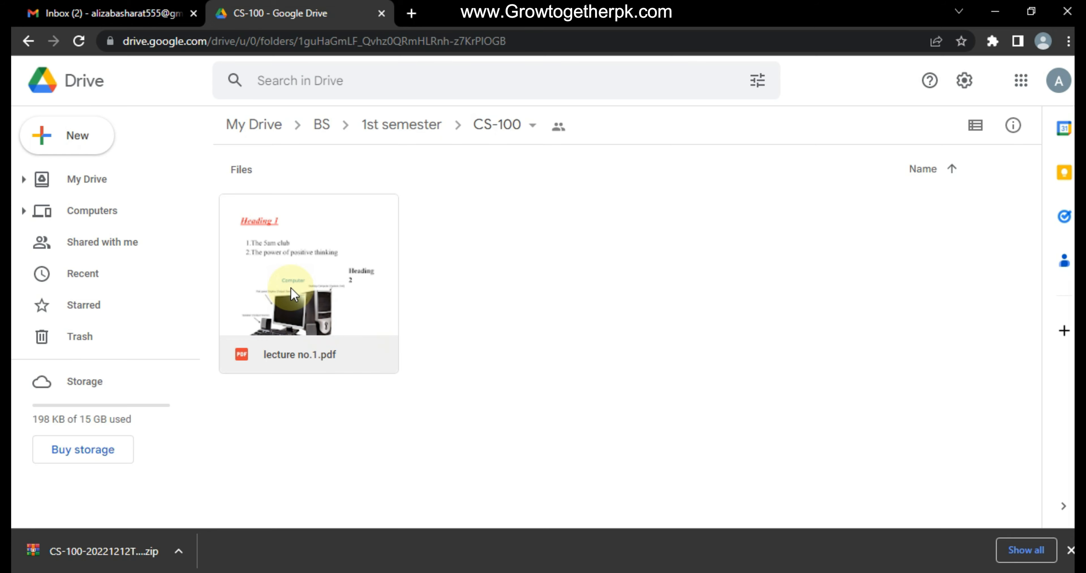
# Create a blank Google Docs document inside the CS-100 folder, accepting that it is shared with the folder's people
pyautogui.rightClick(445, 259)
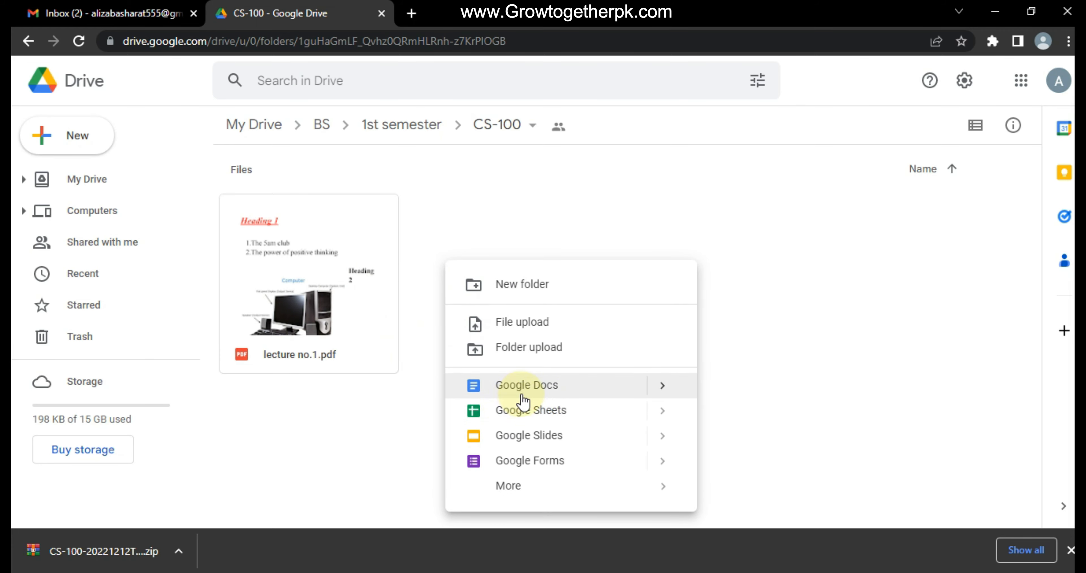
pyautogui.rightClick(532, 229)
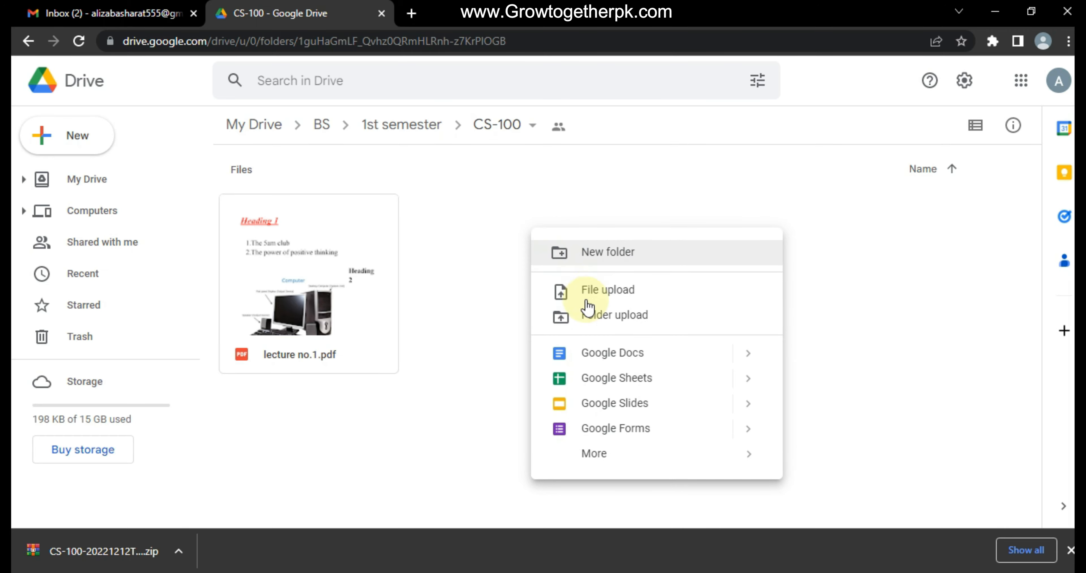
pyautogui.click(615, 358)
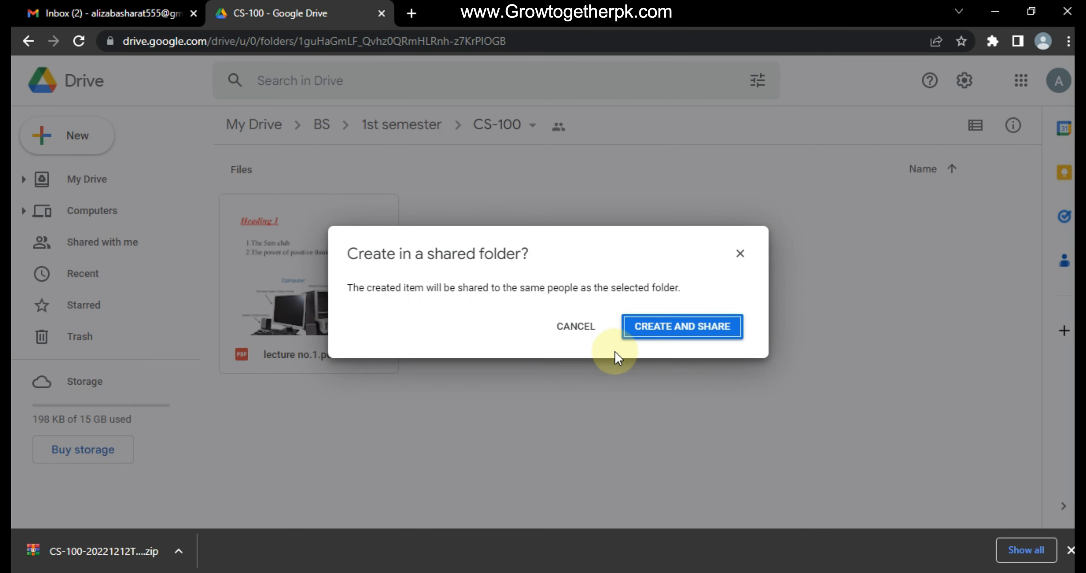
pyautogui.click(670, 332)
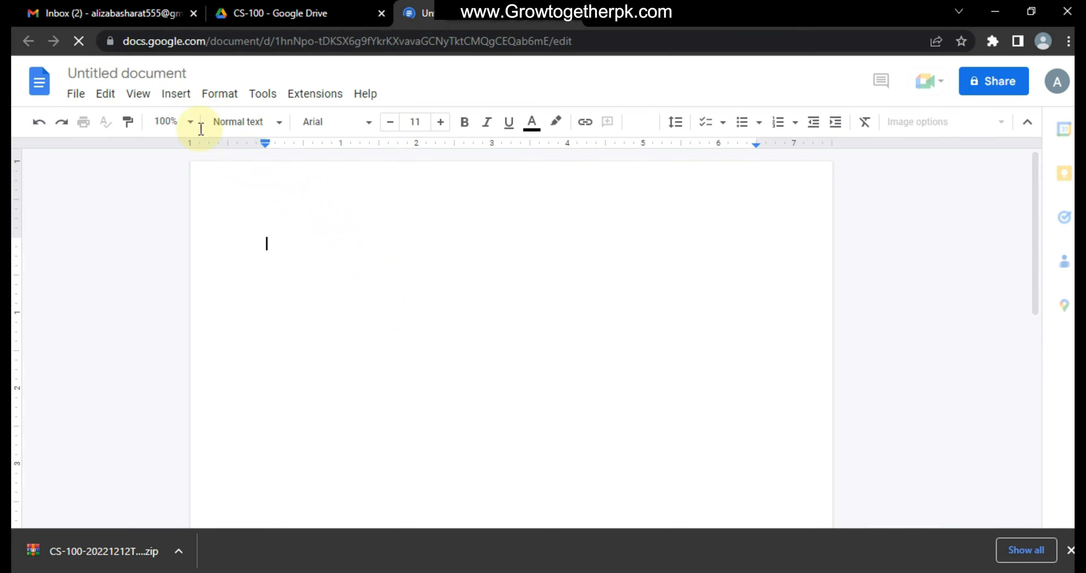
# Rename the new document as test and switch back to the CS-100 folder in Google Drive
pyautogui.doubleClick(181, 72)
pyautogui.write('test')
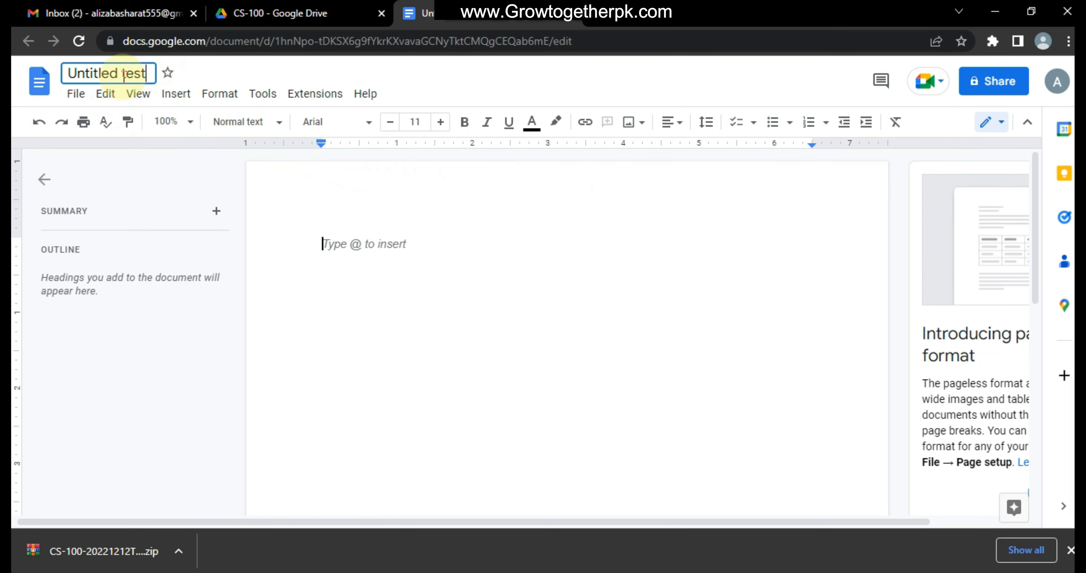
pyautogui.moveTo(121, 74); pyautogui.dragTo(42, 84)
pyautogui.press('BackSpace')
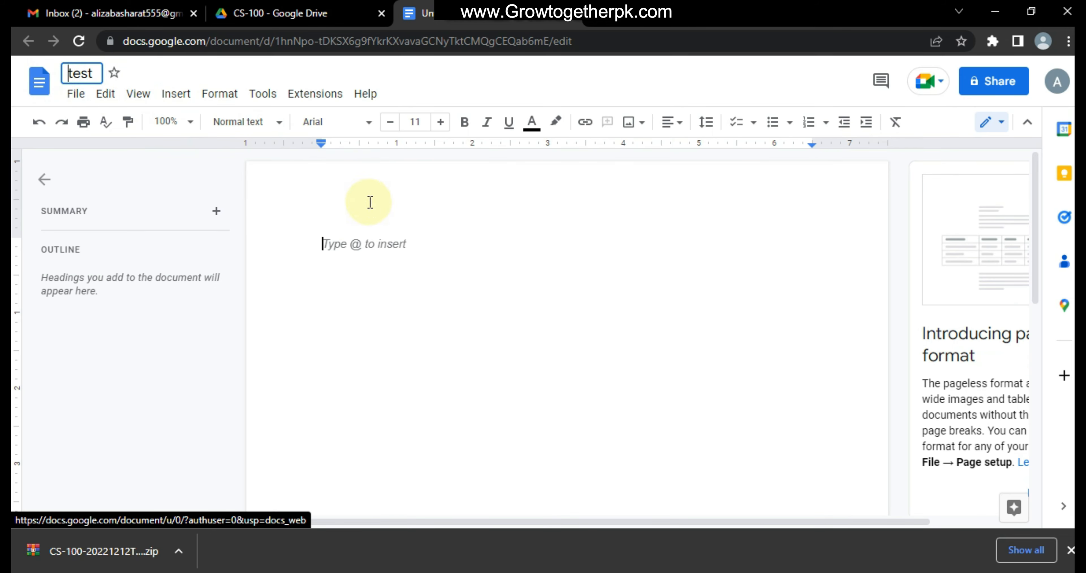
pyautogui.click(672, 235)
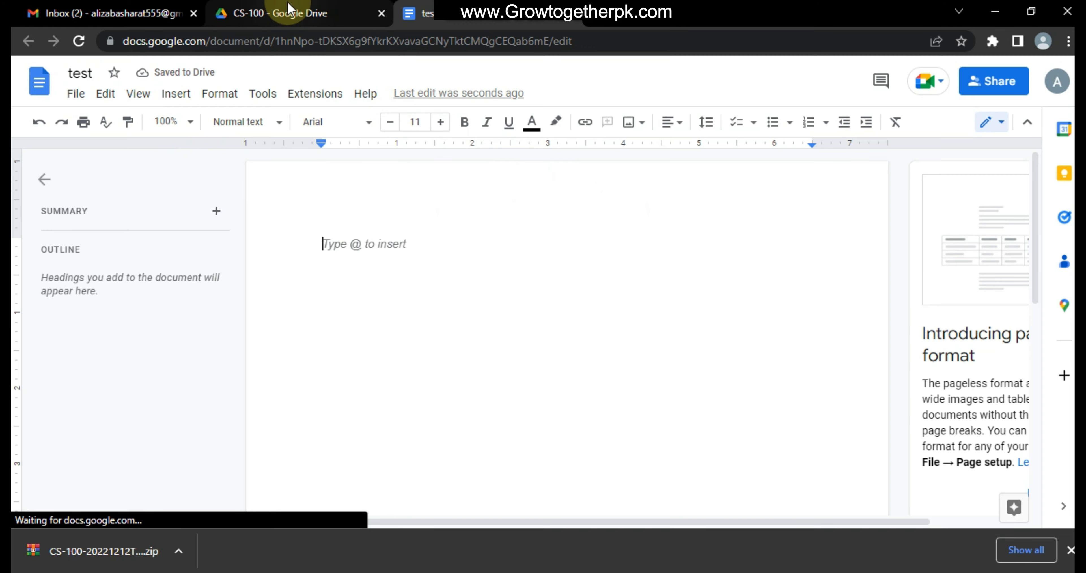
pyautogui.click(287, 12)
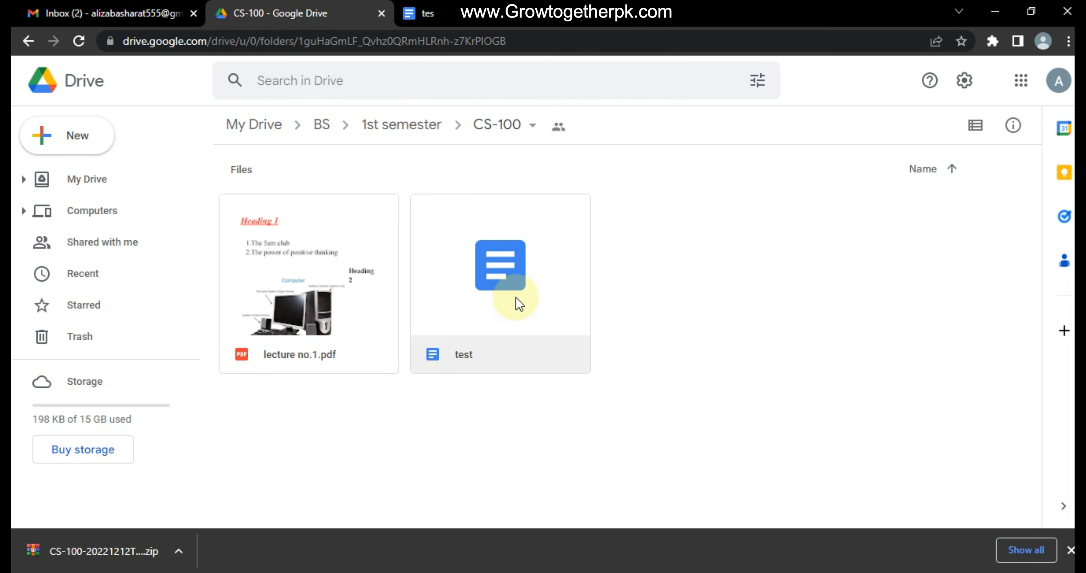